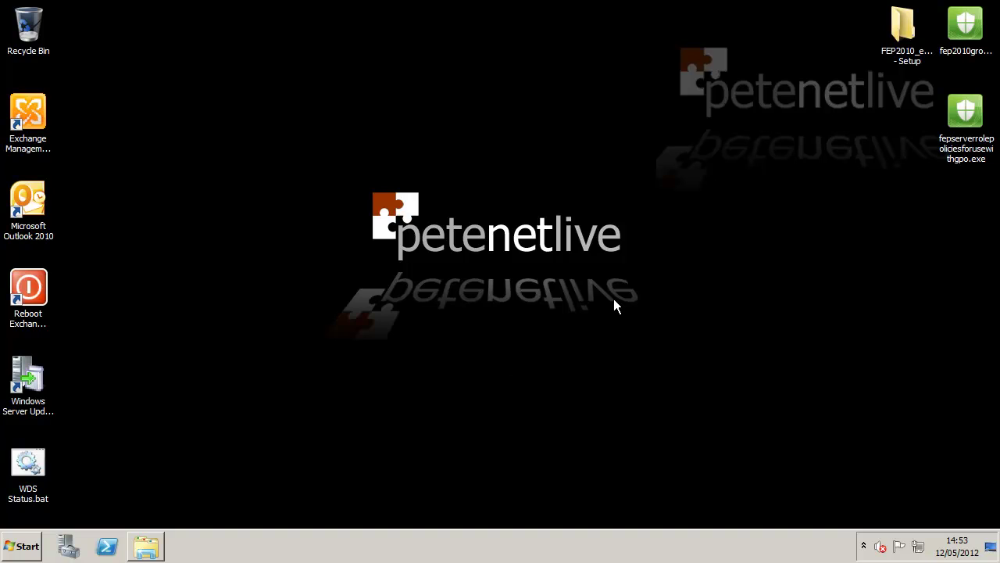
Run FEPInstall.exe from FEP2010_en-us - Setup\x64\client as administrator.
click(895, 31)
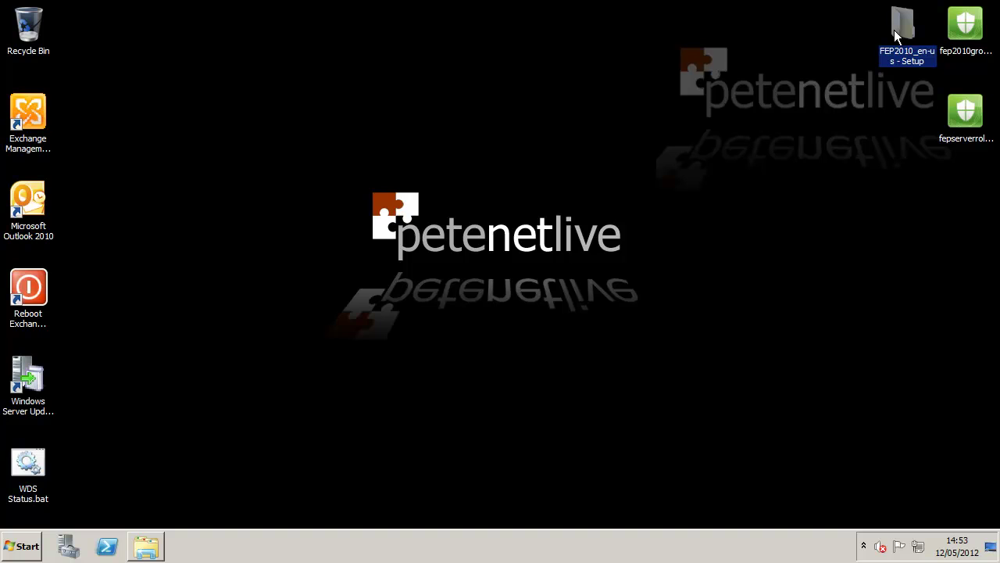
double_click(894, 30)
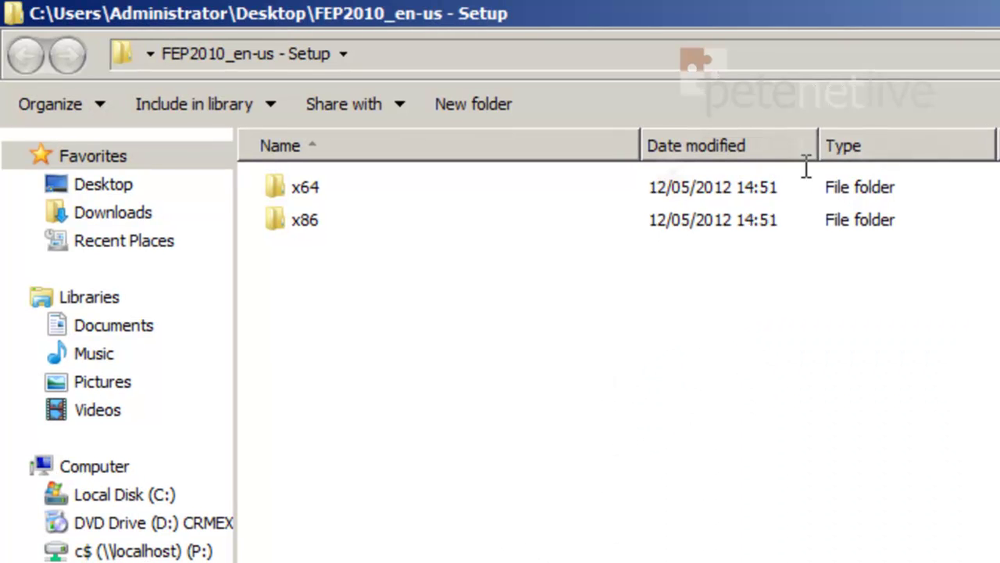
double_click(282, 191)
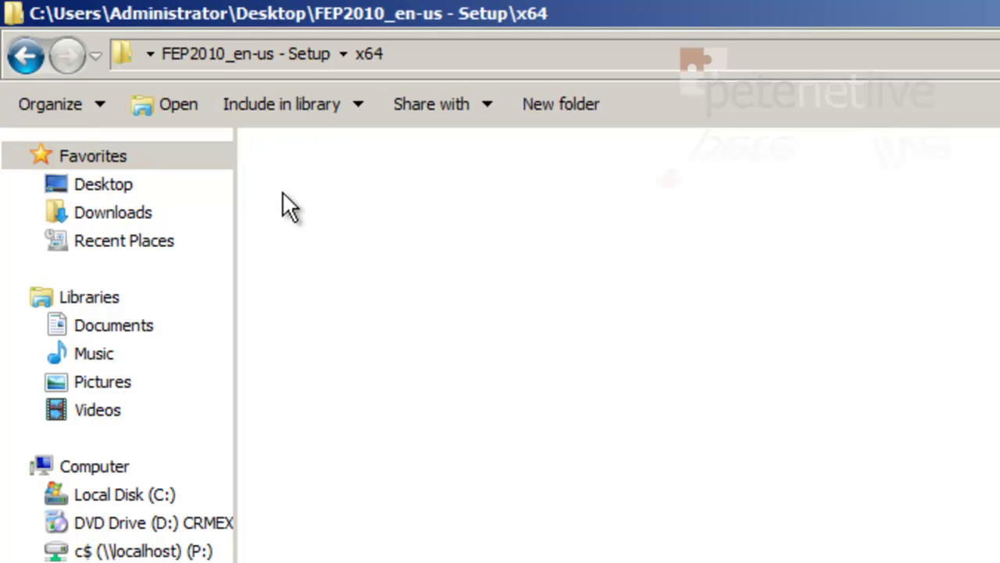
click(282, 182)
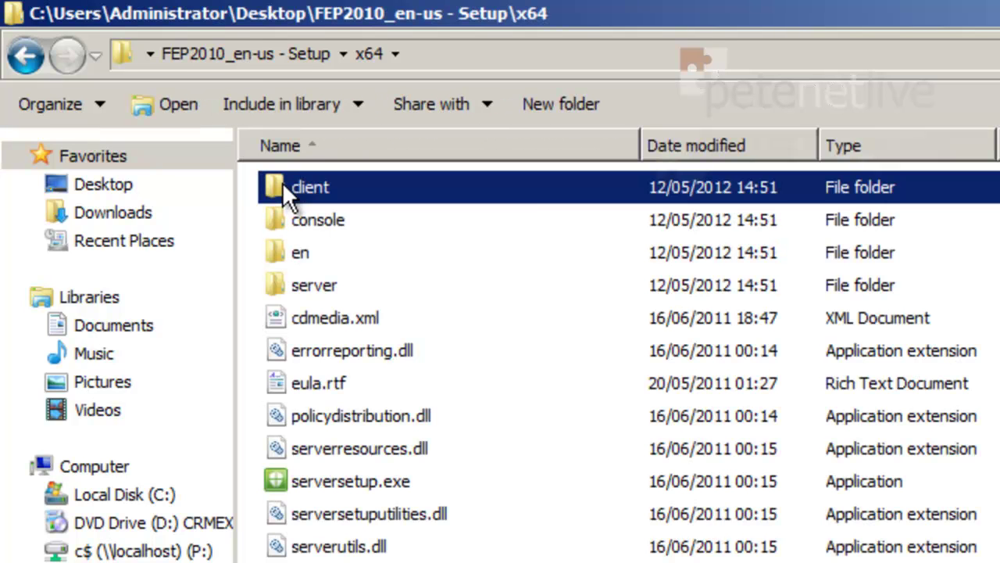
right_click(282, 182)
click(315, 197)
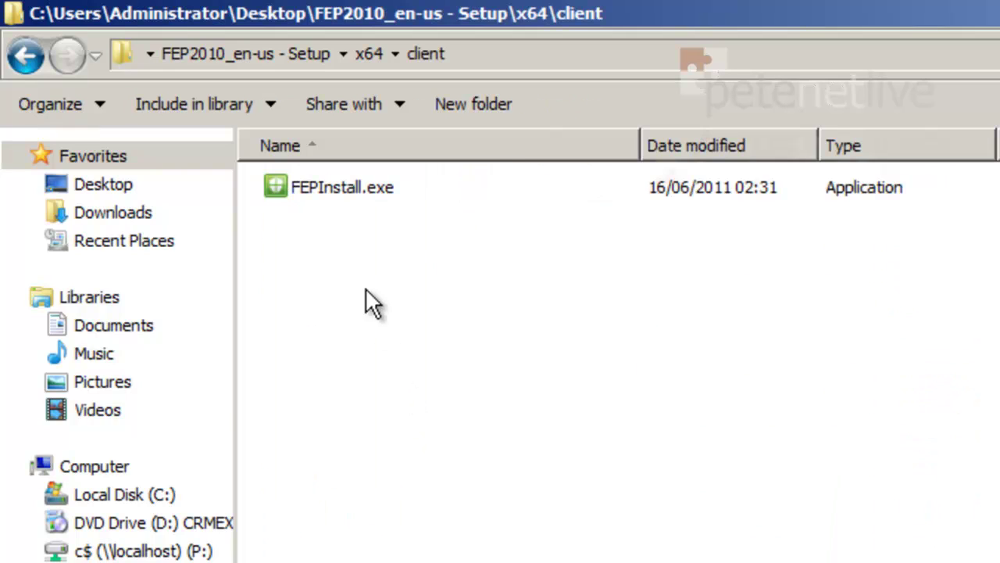
click(309, 196)
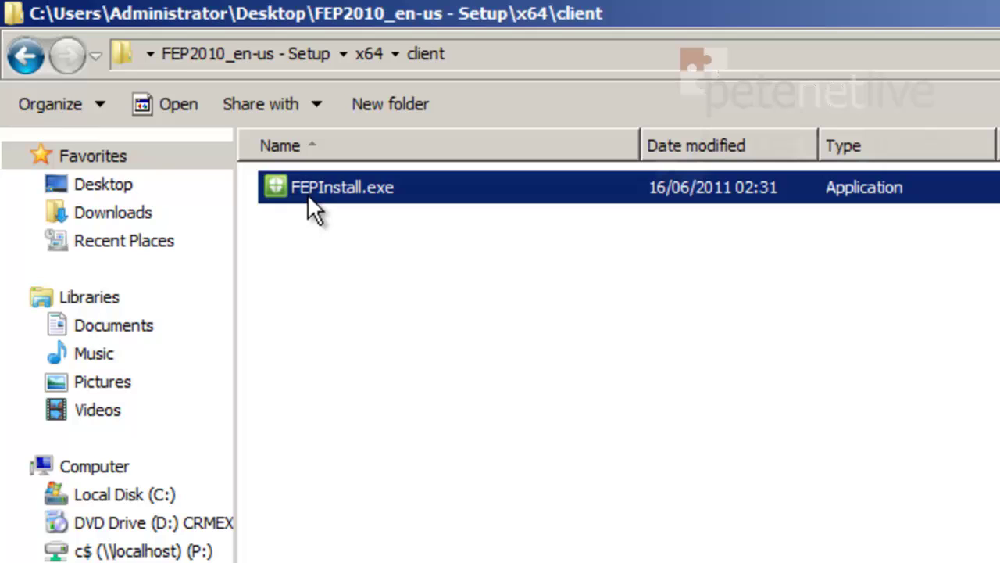
right_click(308, 194)
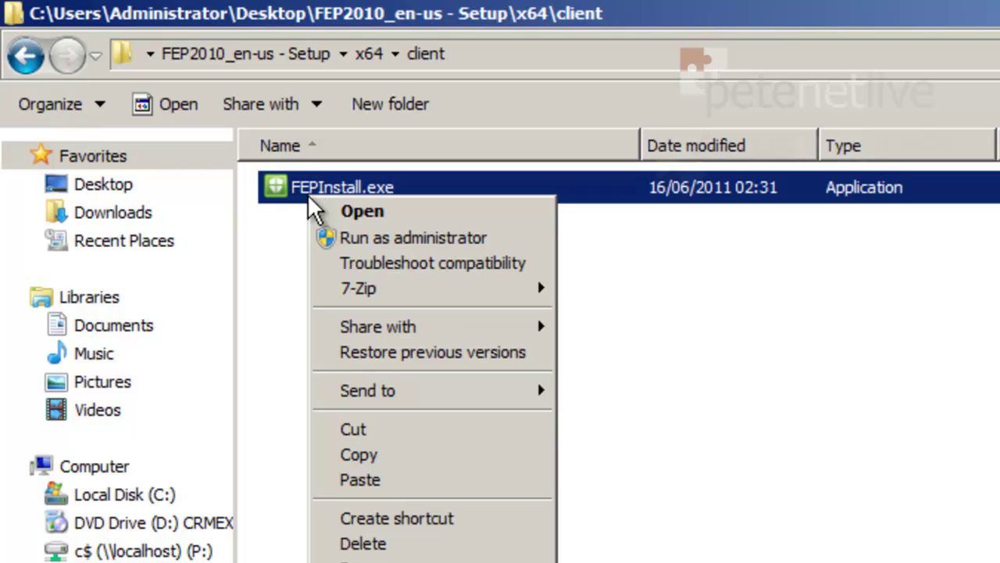
click(356, 242)
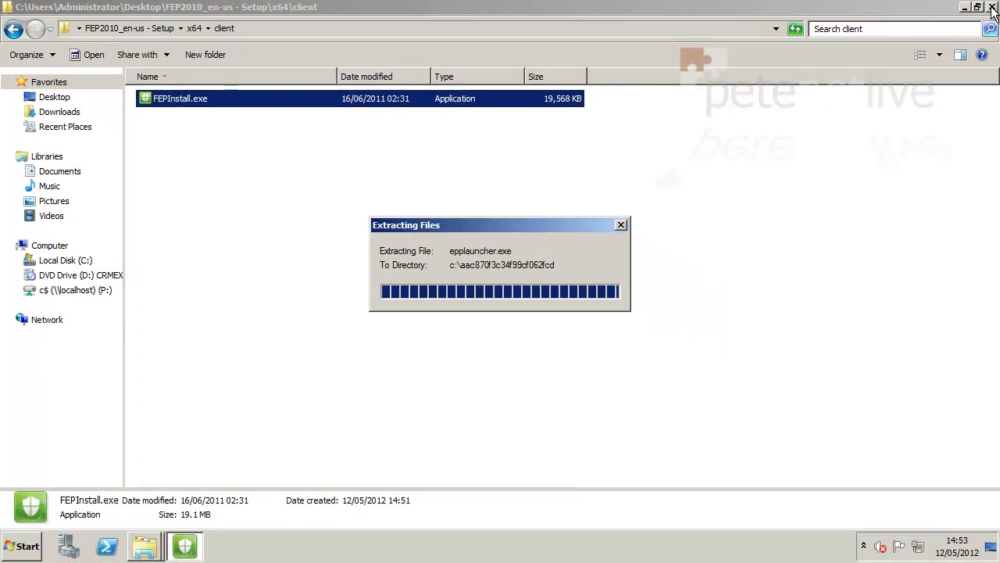
Close the client folder, accept the FEP licence terms and decline the Customer Experience Improvement Program.
click(993, 10)
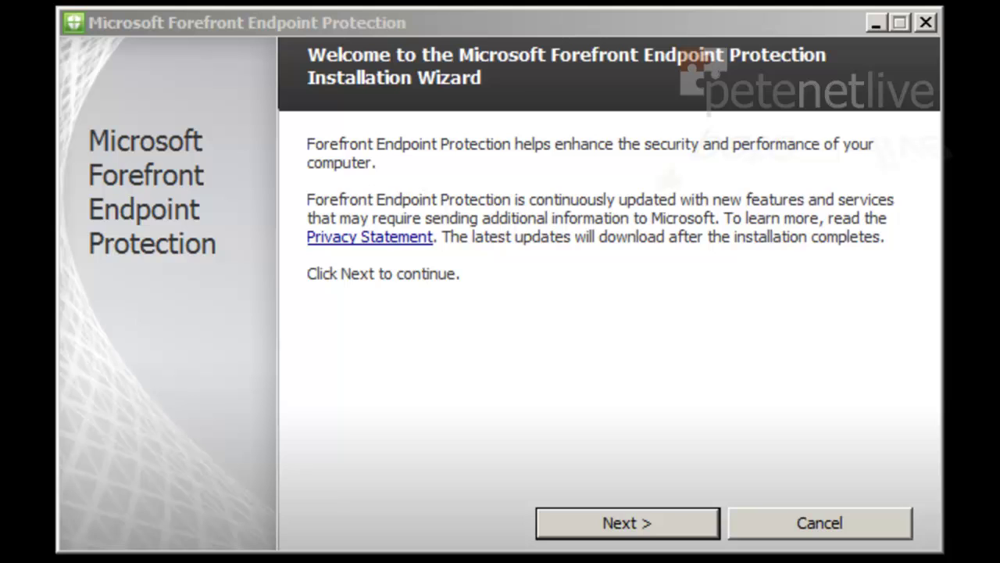
click(576, 522)
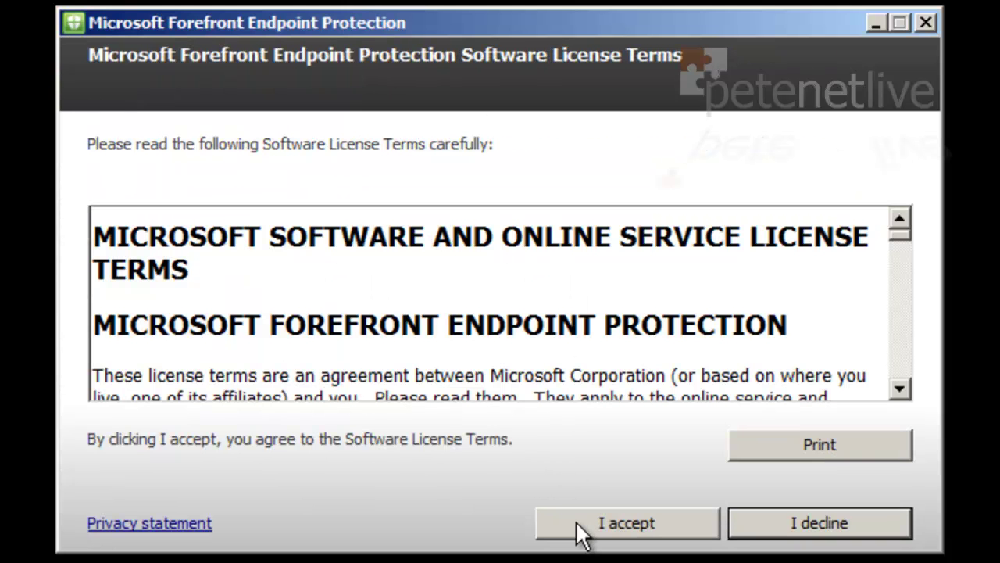
click(612, 522)
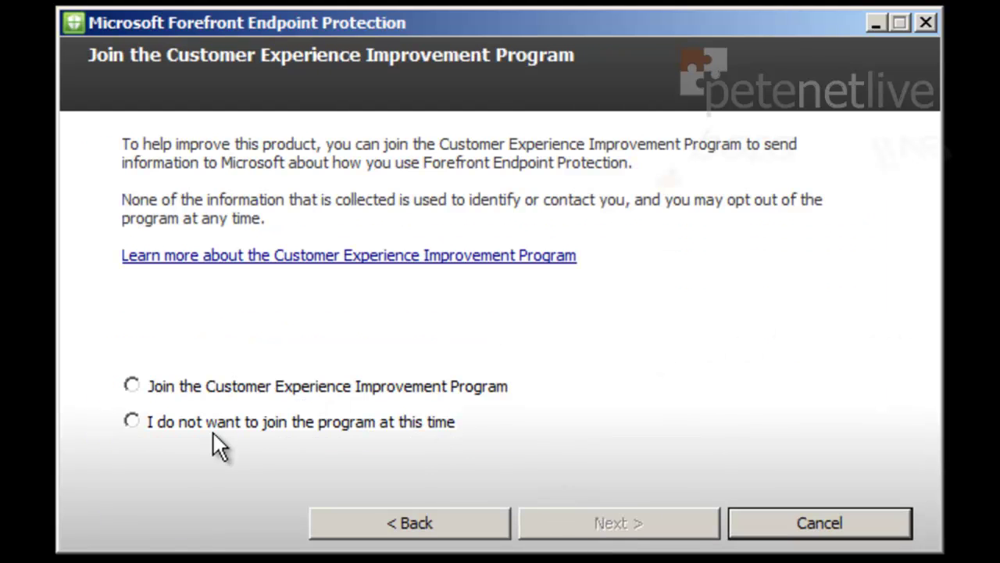
click(147, 421)
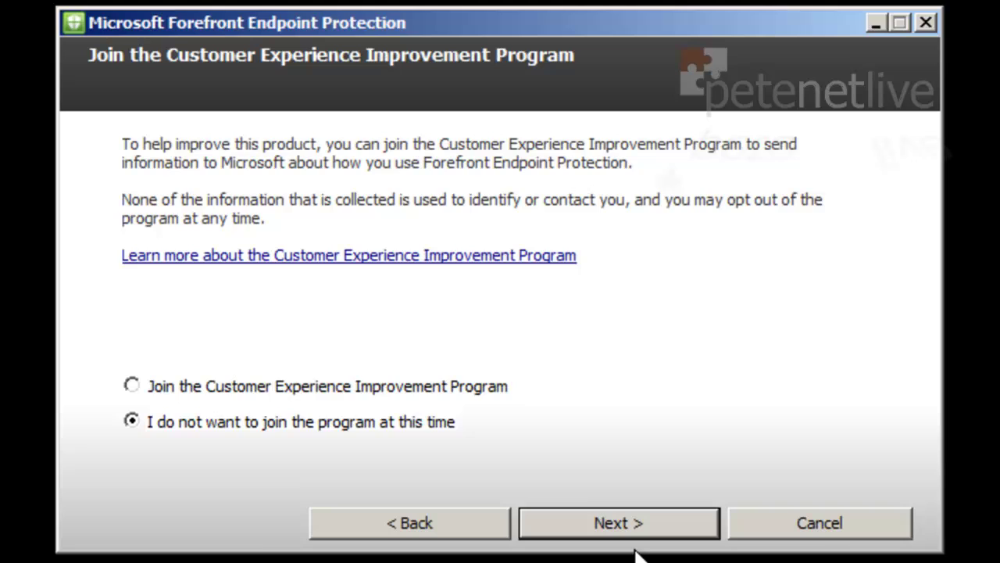
Install the client without enabling Windows Firewall, unticking the post-install scan.
click(625, 519)
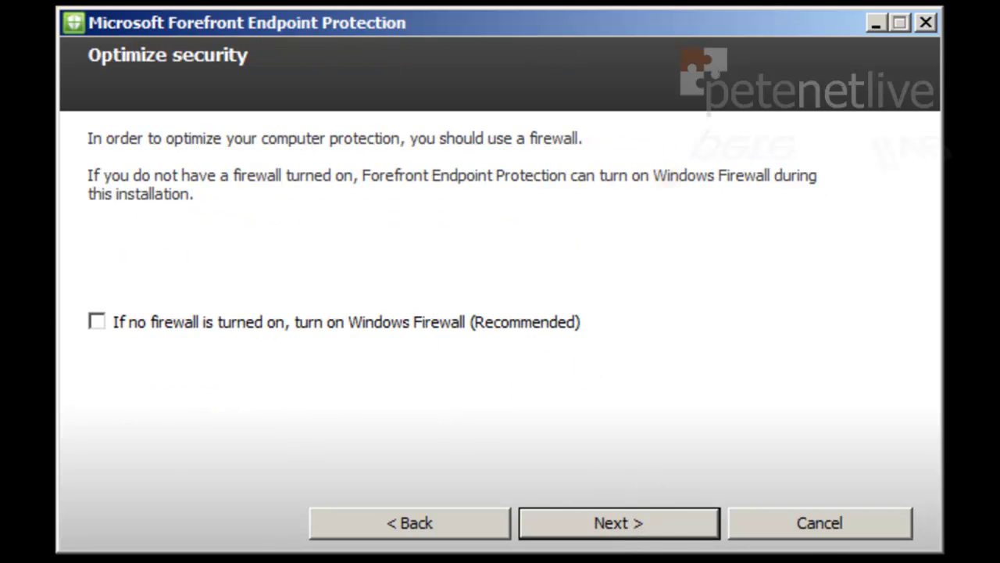
click(614, 523)
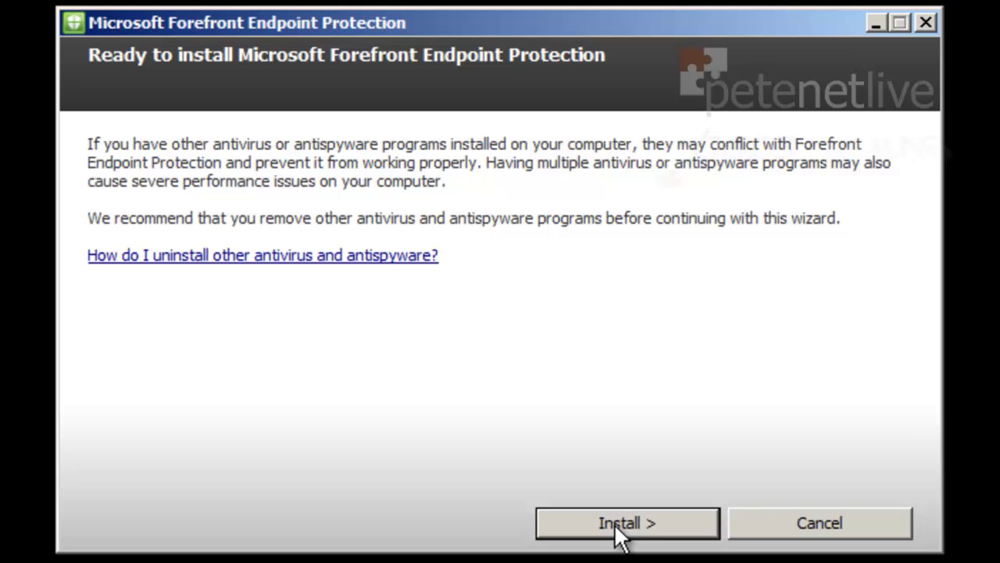
click(614, 522)
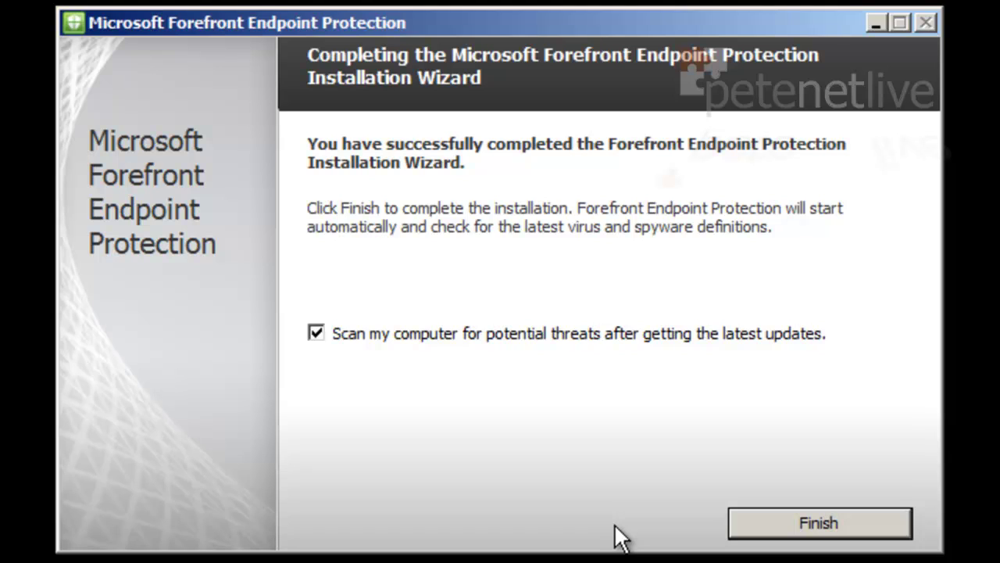
click(316, 333)
Finish the setup wizard and run a quick scan of the computer.
click(774, 518)
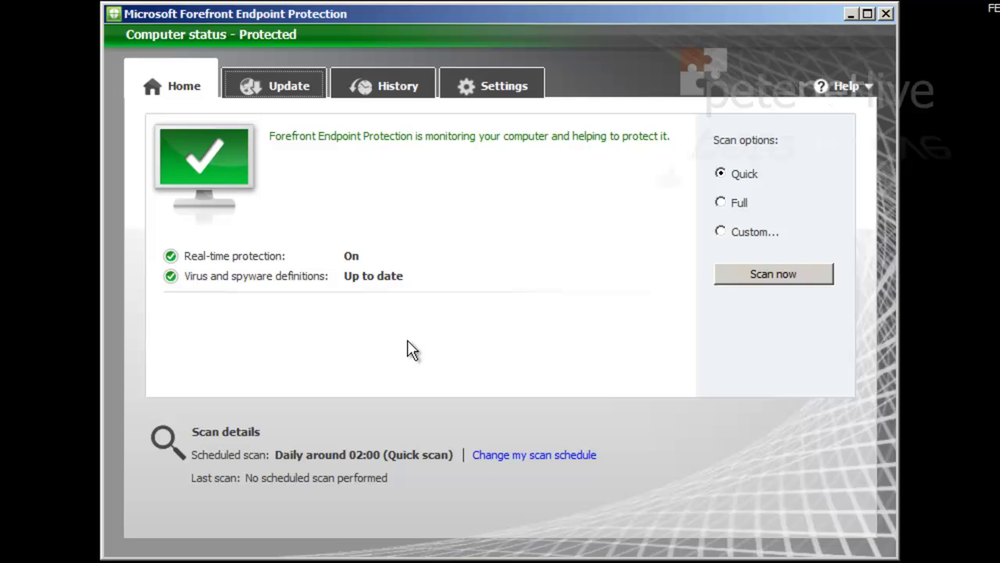
click(743, 273)
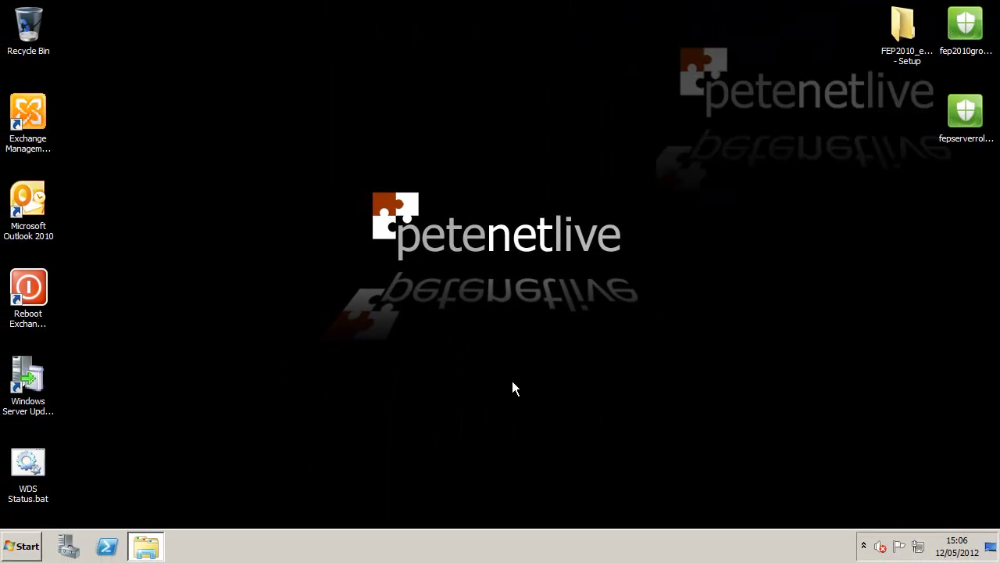
Run fep2010grouppolicytools-en-us.exe as administrator, extracting into a new \gpo-tools\ folder.
click(963, 21)
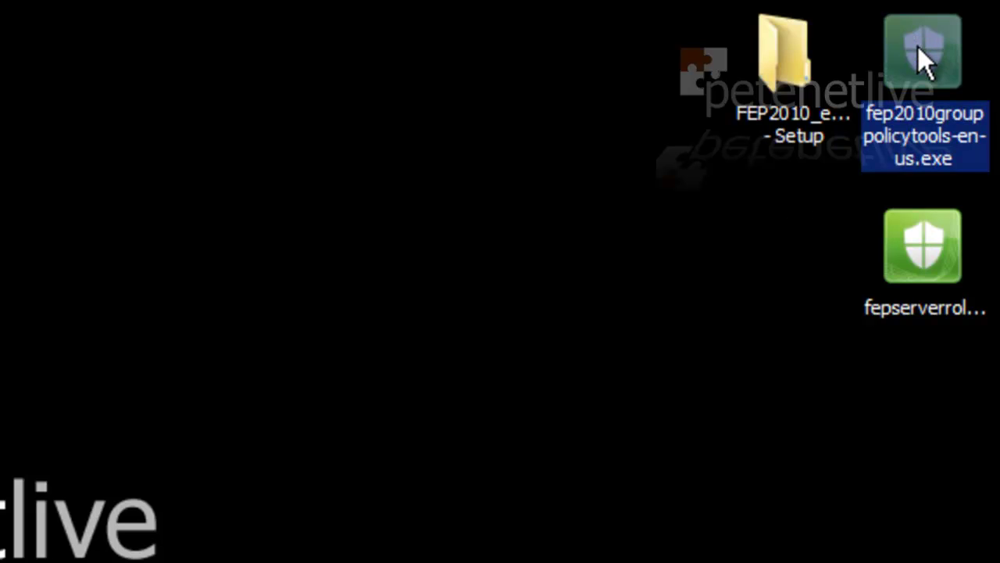
right_click(918, 47)
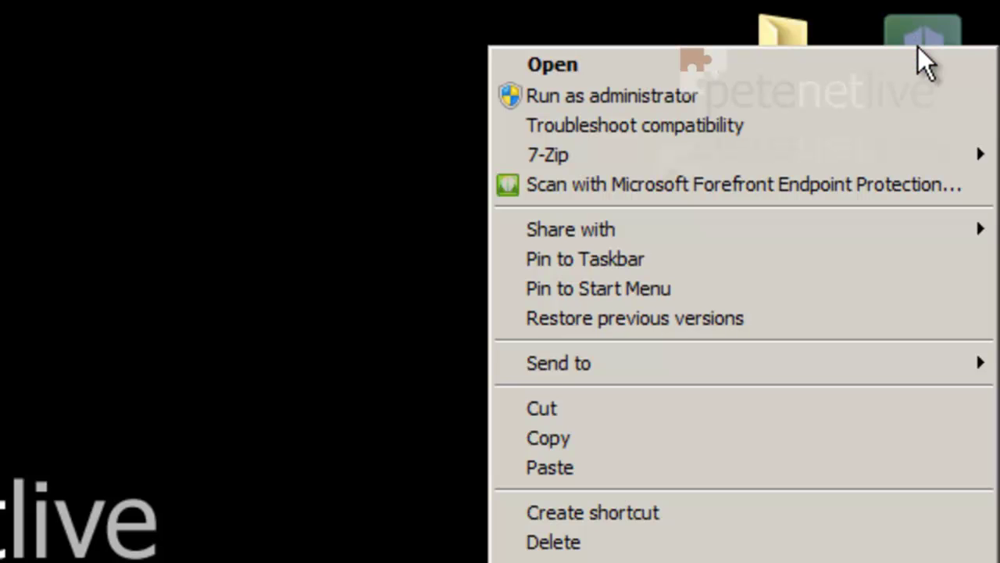
click(723, 107)
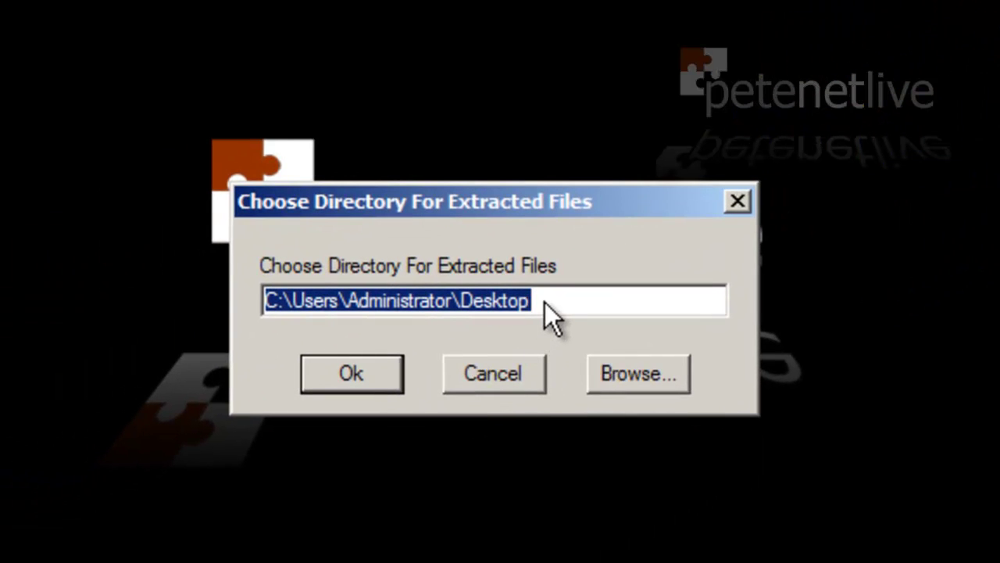
click(549, 300)
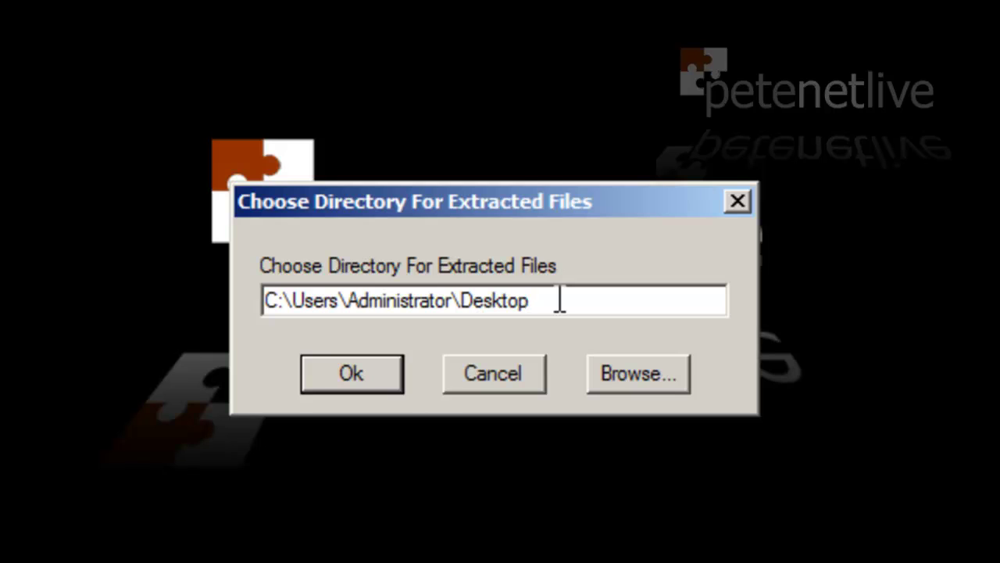
text(\g)
text(po-)
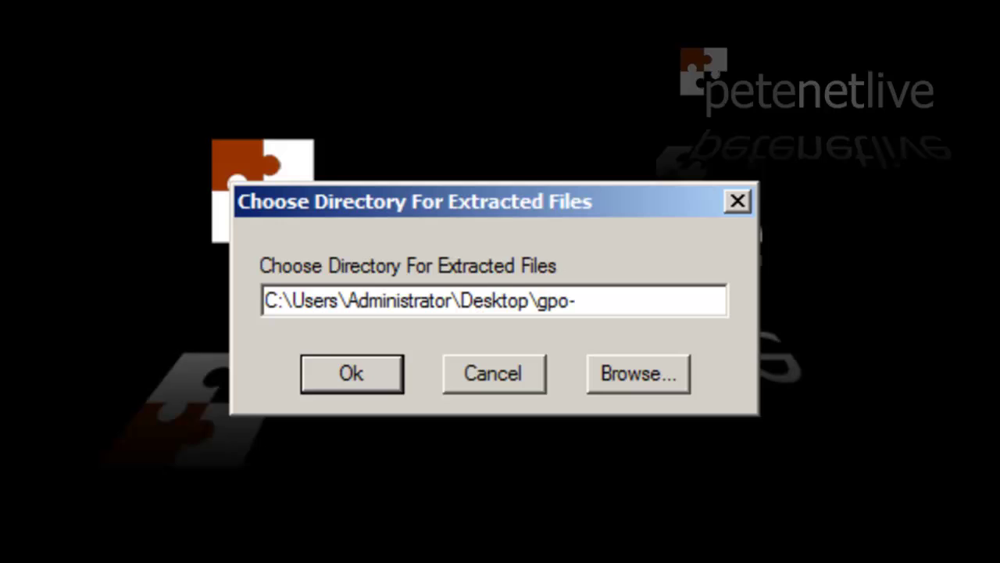
text(tools\)
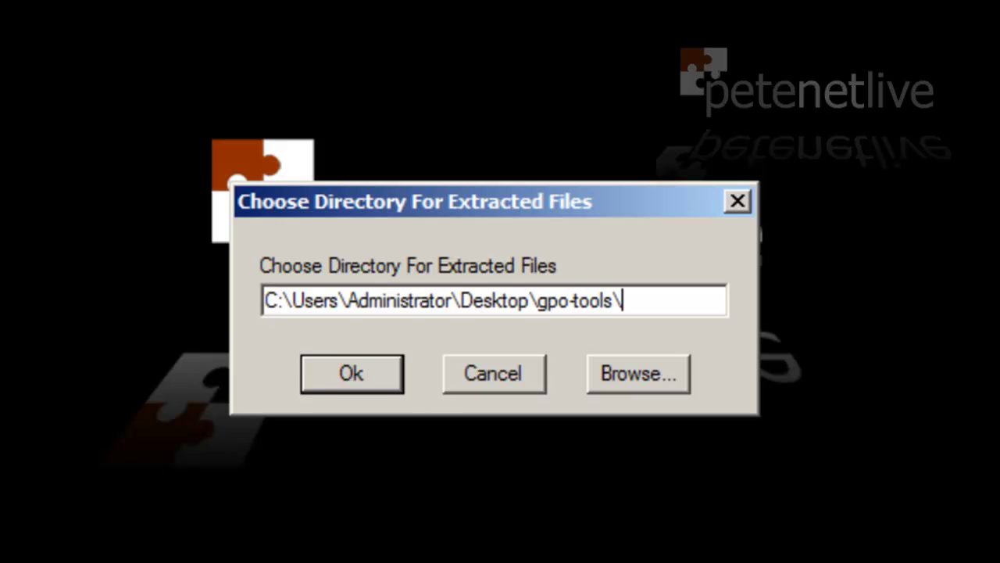
click(338, 378)
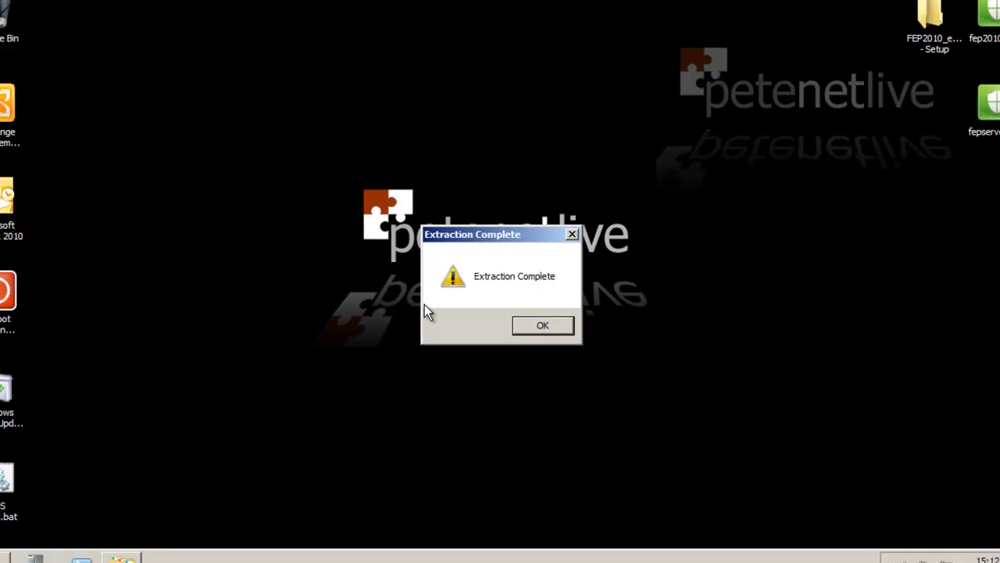
Dismiss the completion message, open gpo-tools, restore its window and move it to the top.
click(539, 322)
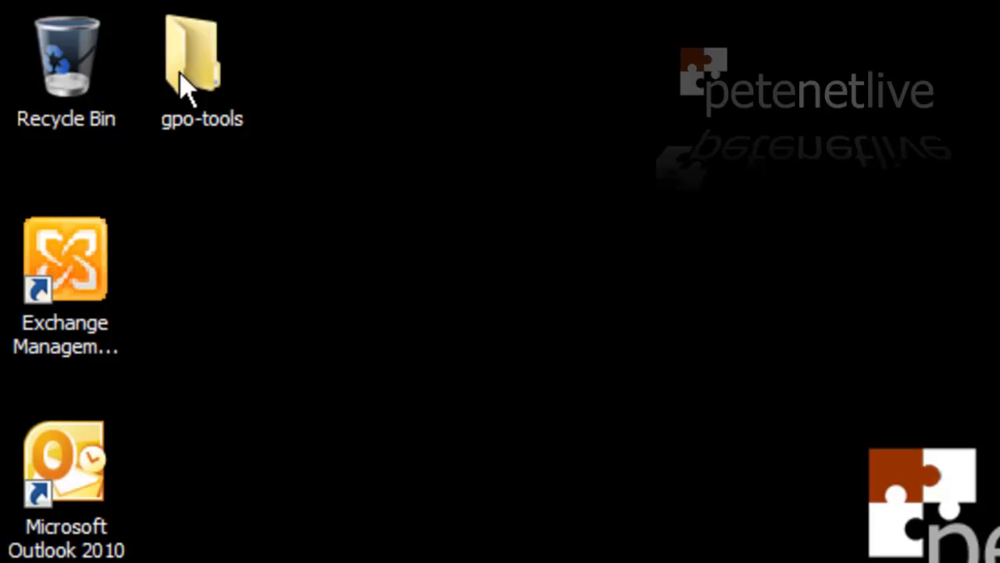
double_click(188, 62)
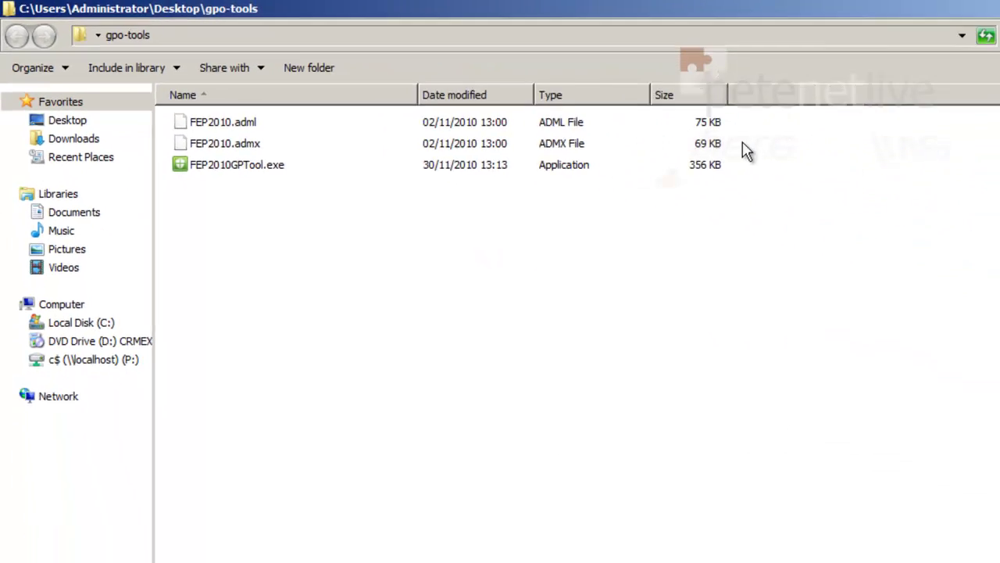
key(super+Down)
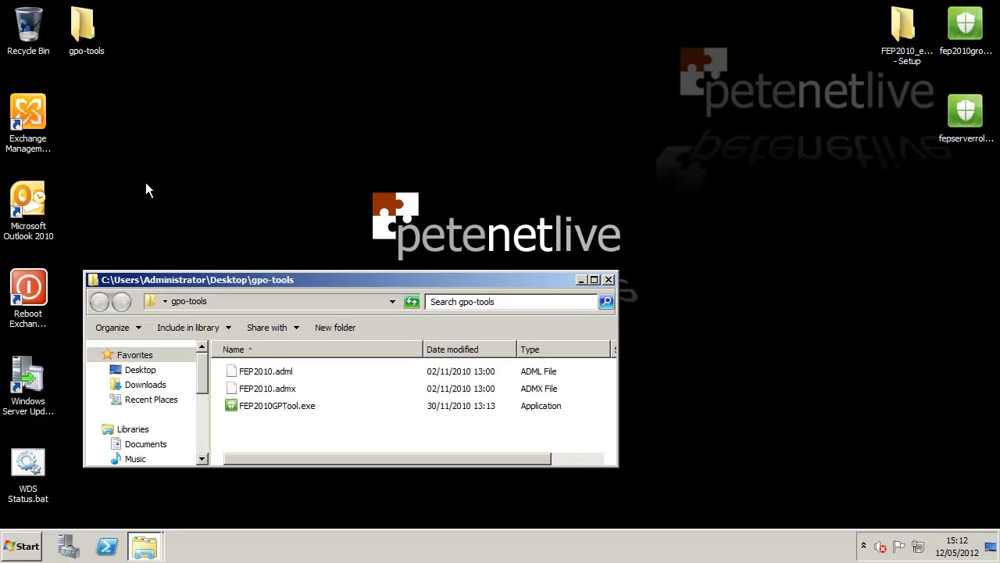
drag(238, 278, 246, 42)
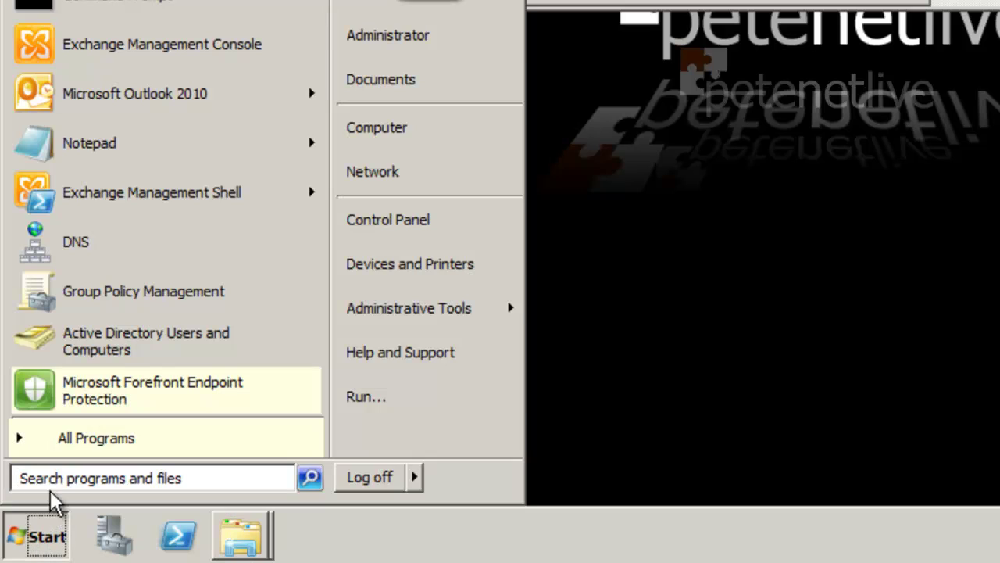
Open %systemroot% from Start search, move it lower, and open its PolicyDefinitions folder.
click(49, 481)
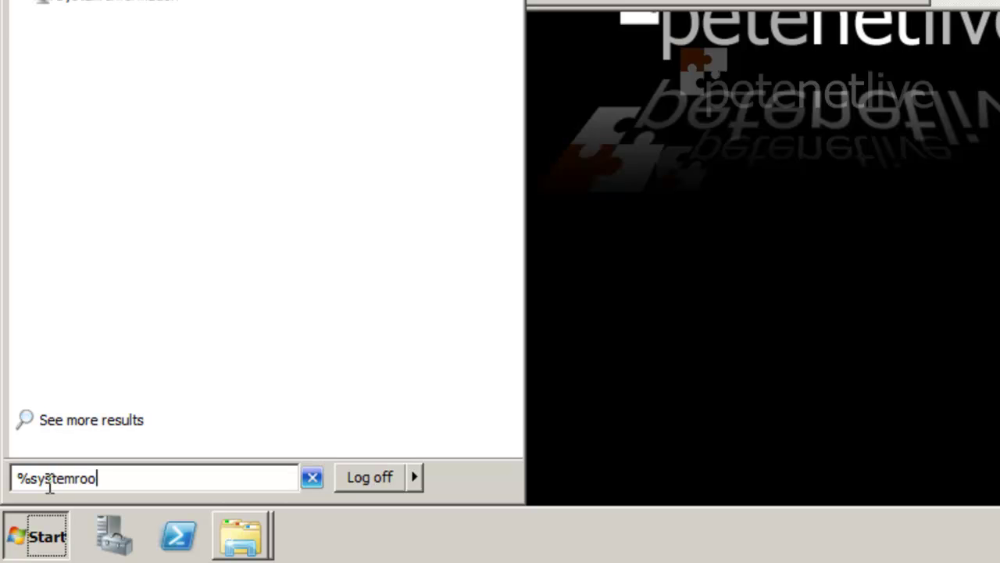
text(t%)
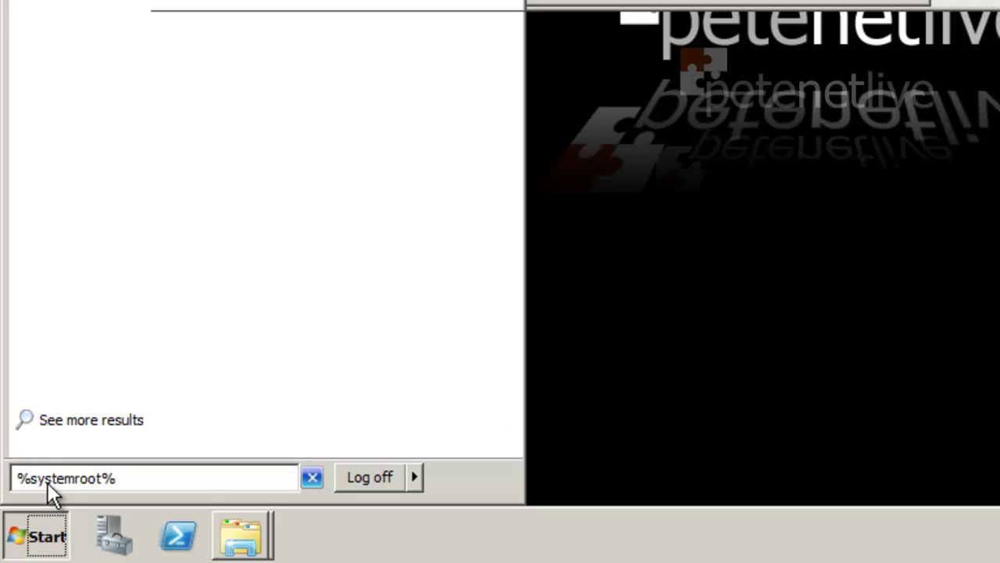
key(Return)
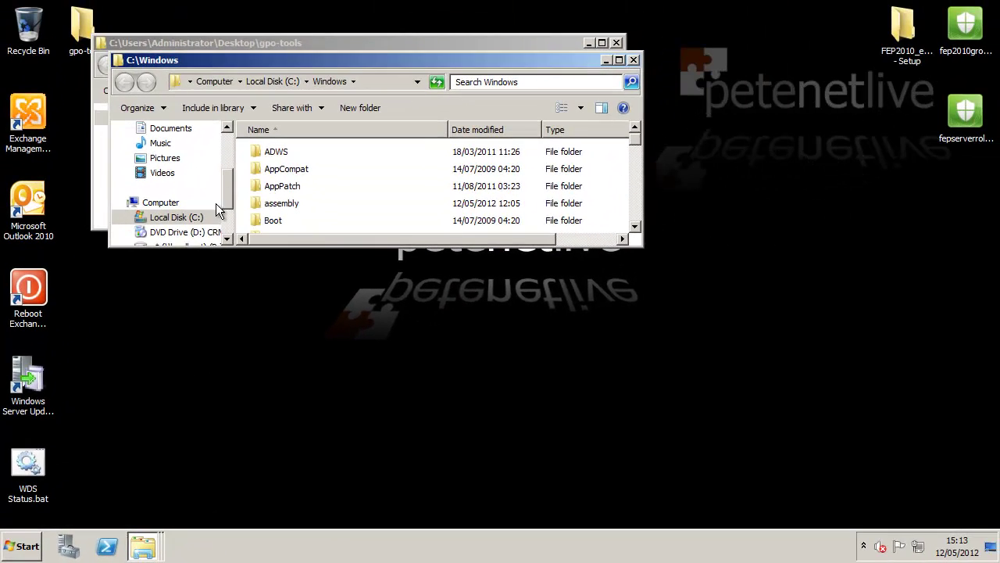
mouse_move(198, 241)
mouse_down()
mouse_move(185, 294)
mouse_move(190, 333)
mouse_up()
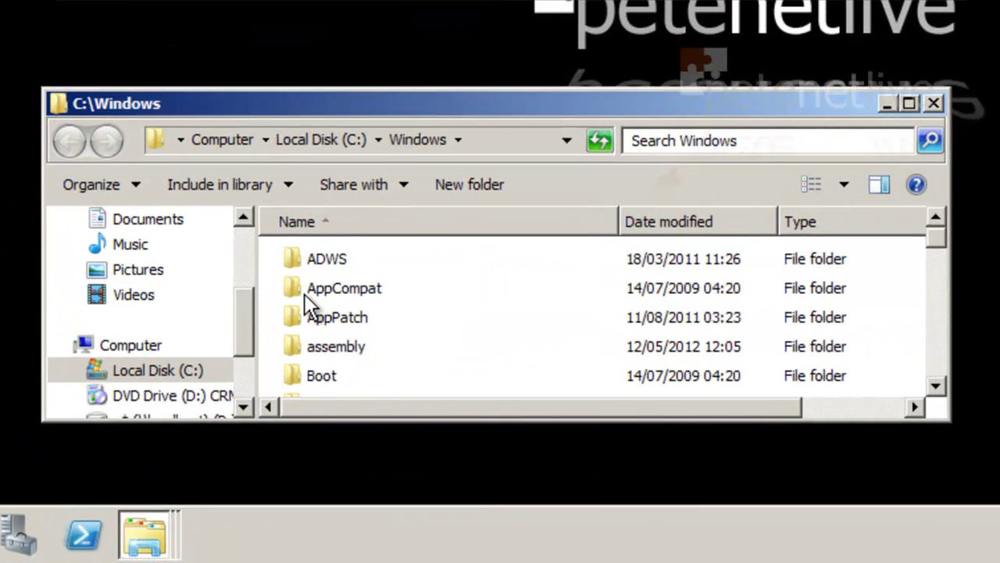
click(304, 297)
text(p)
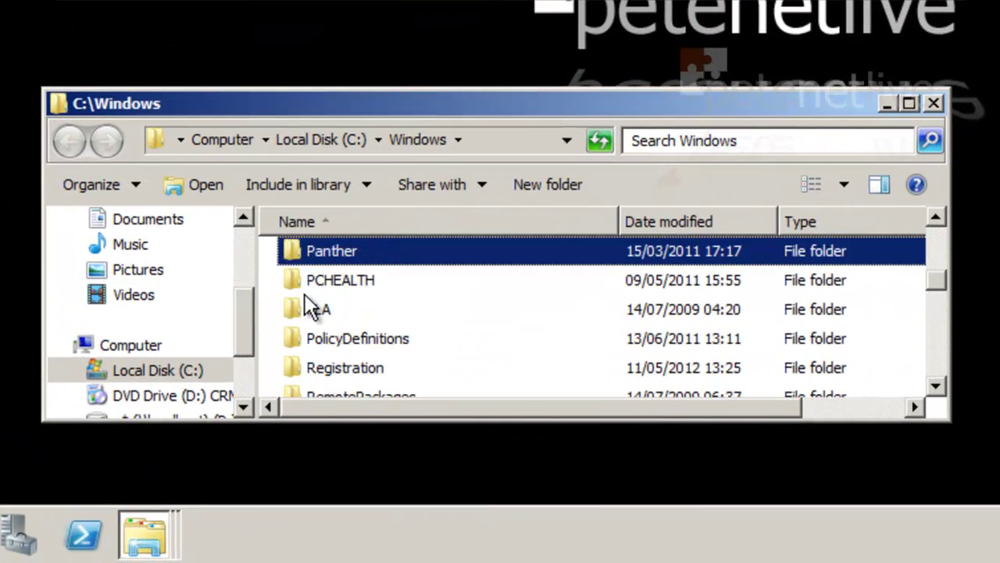
text(o)
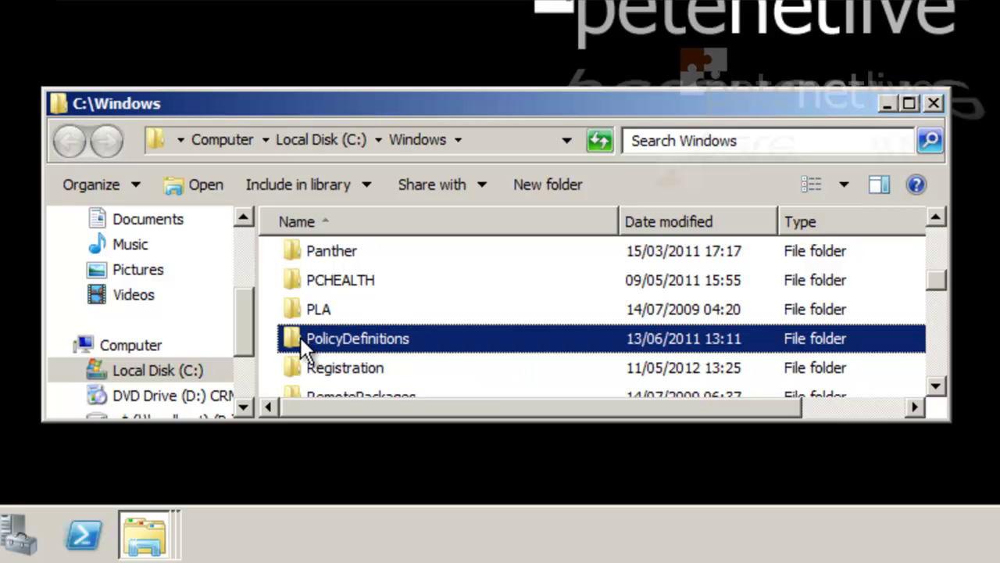
double_click(300, 337)
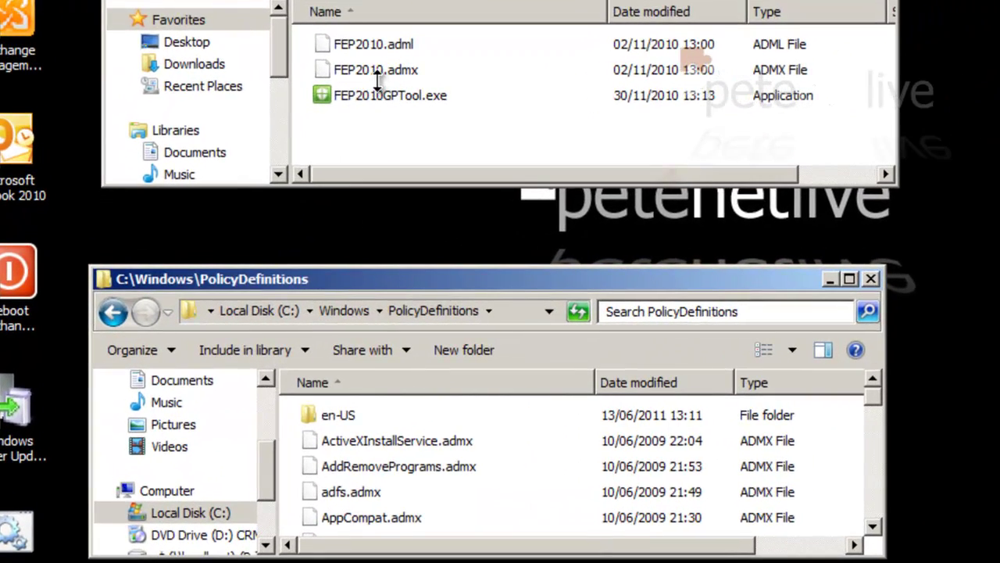
Copy FEP2010.admx from gpo-tools into the PolicyDefinitions folder.
right_click(371, 75)
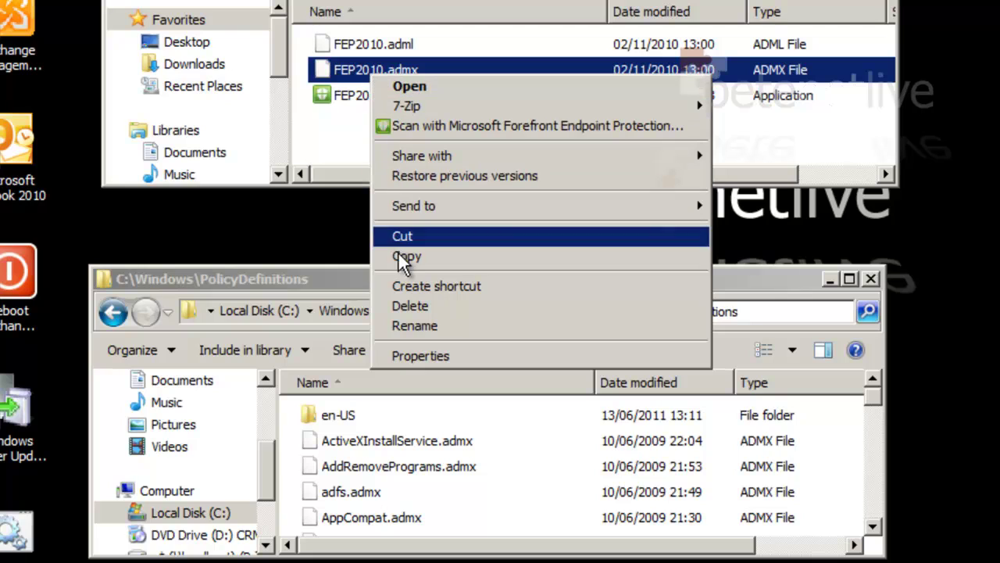
click(398, 254)
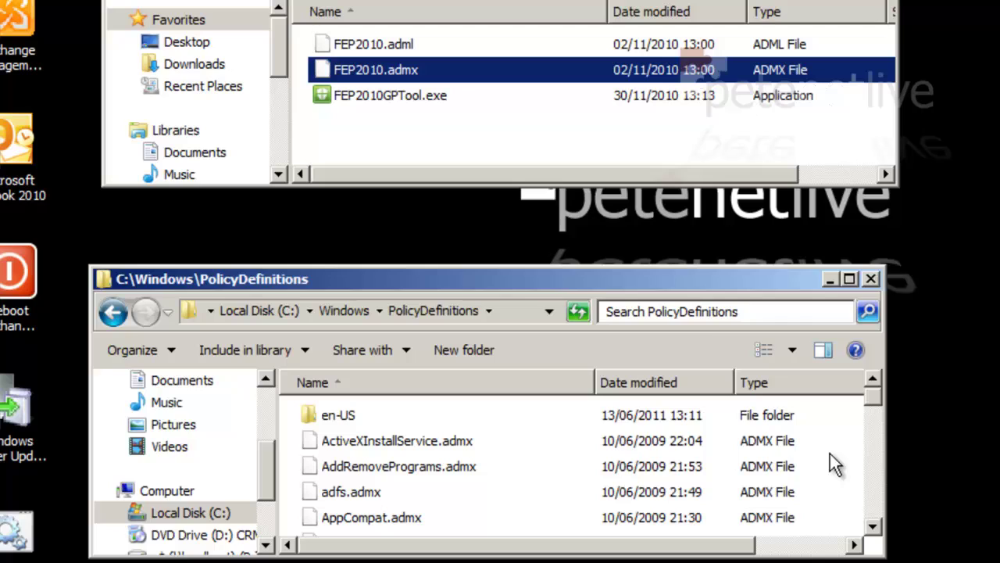
right_click(830, 453)
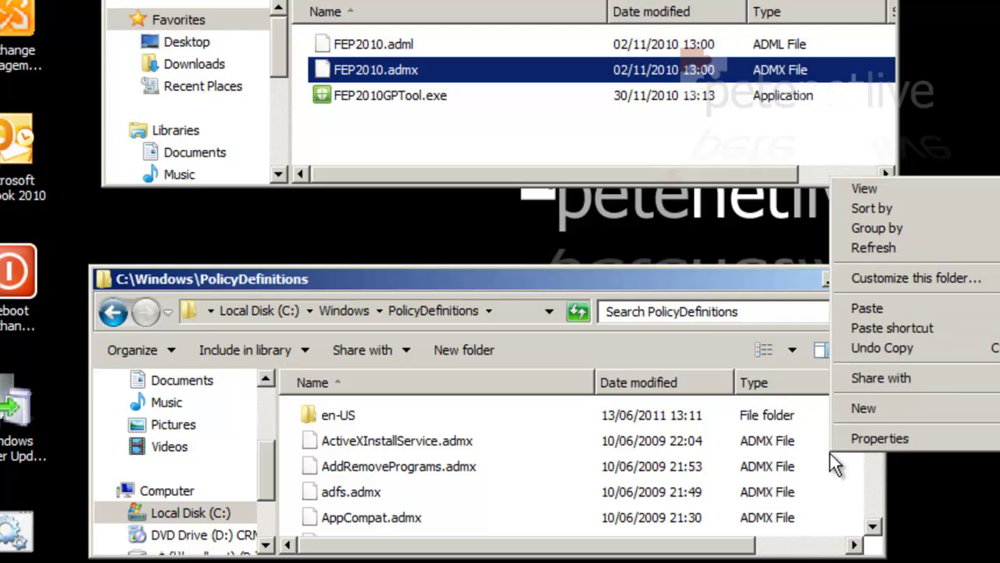
click(862, 306)
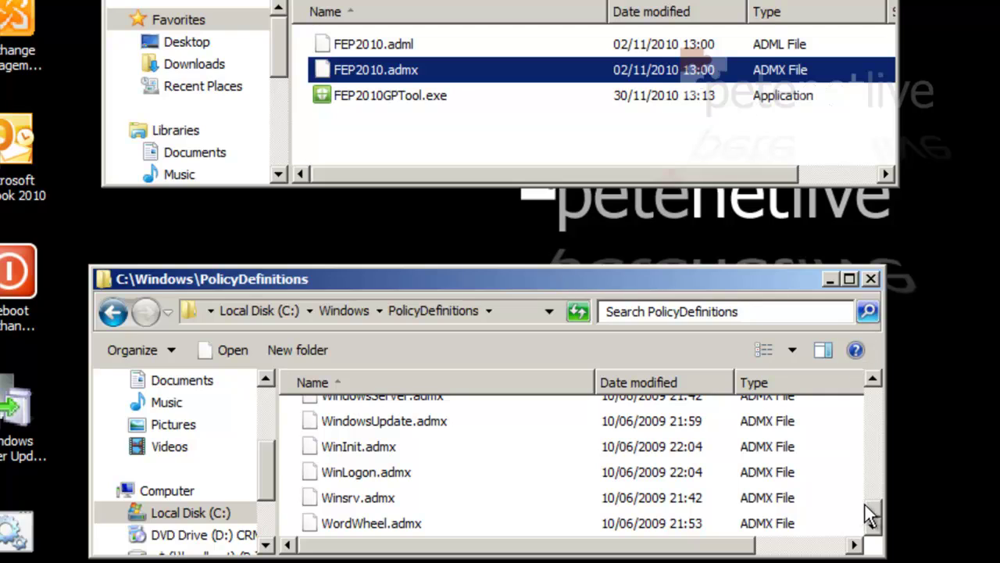
Copy FEP2010.adml into PolicyDefinitions\en-US, then close both folder windows.
scroll(870, 394, up, 10)
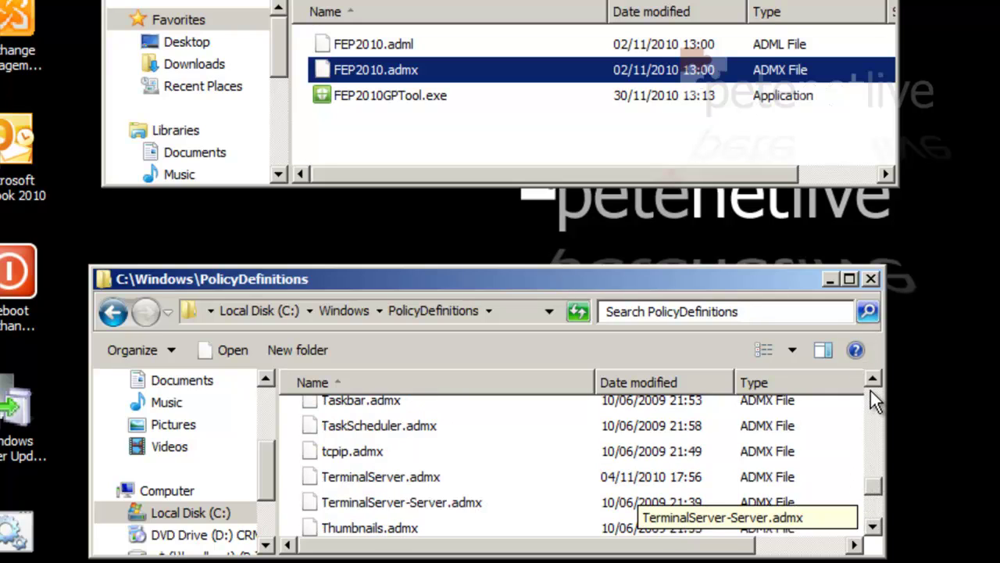
scroll(871, 395, up, 15)
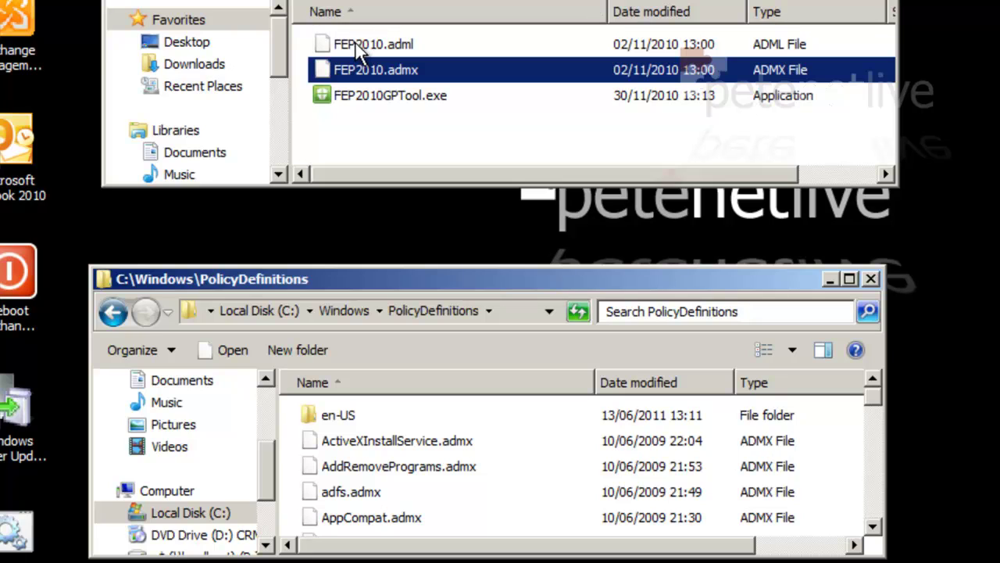
click(356, 43)
right_click(356, 44)
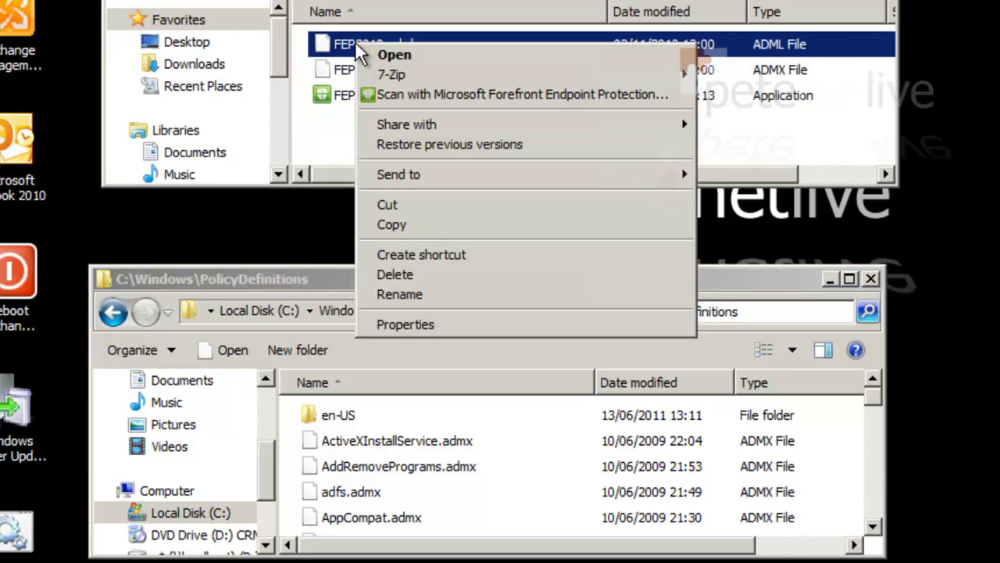
click(379, 224)
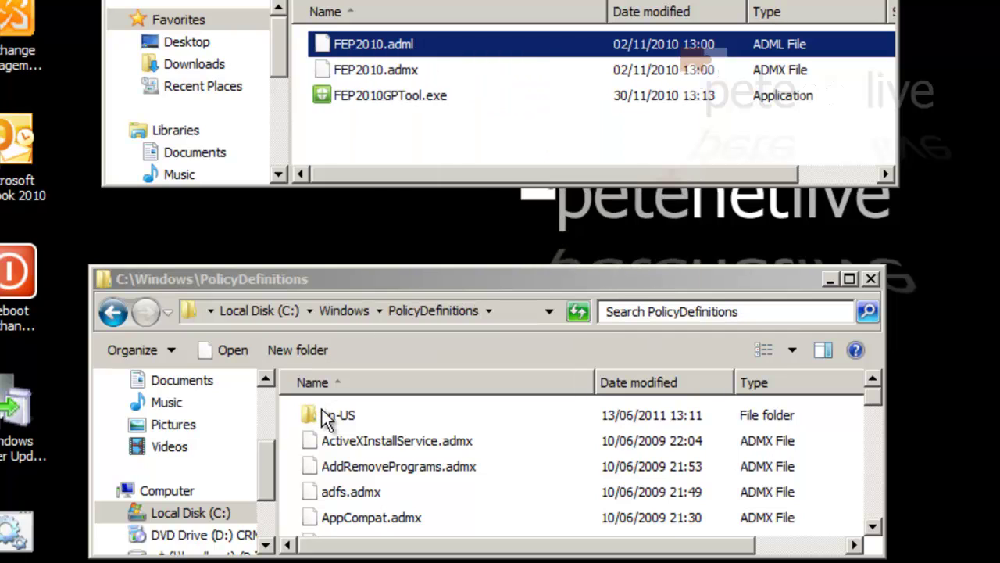
double_click(330, 415)
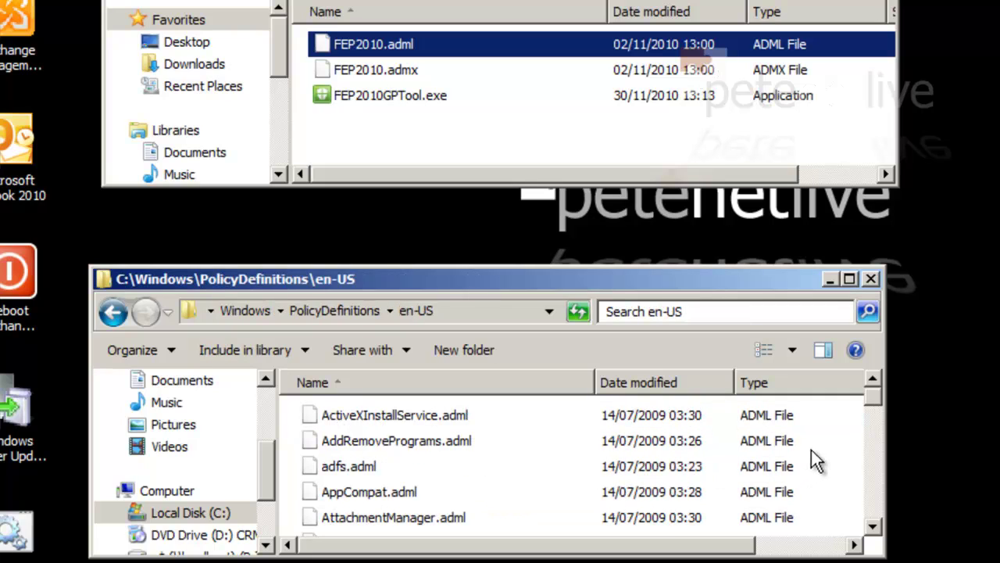
right_click(823, 447)
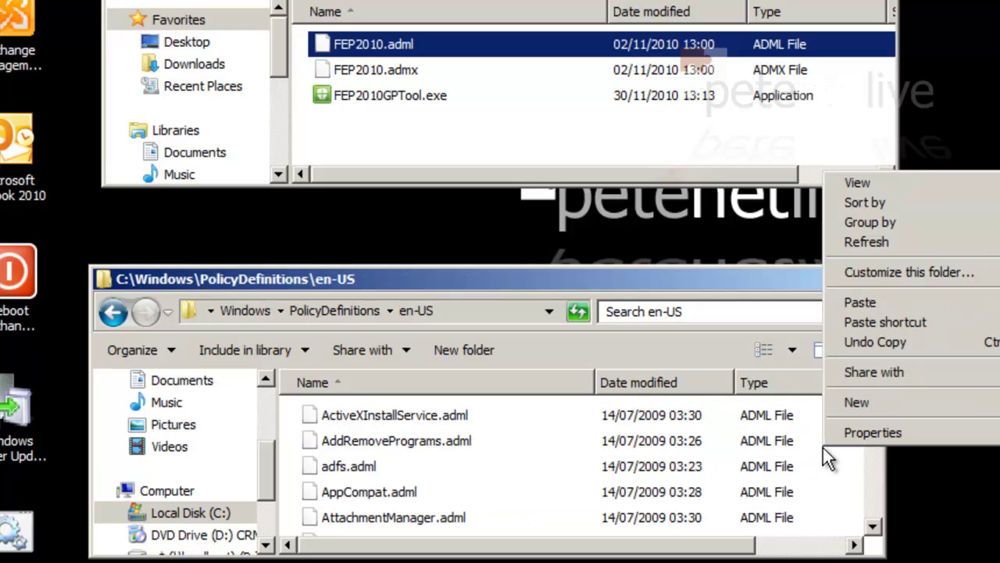
click(865, 302)
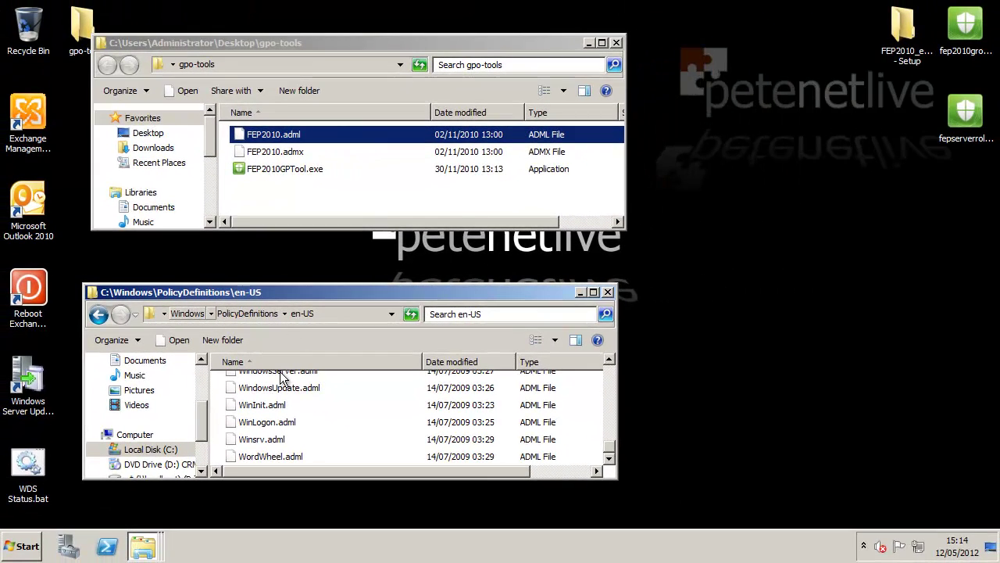
click(608, 294)
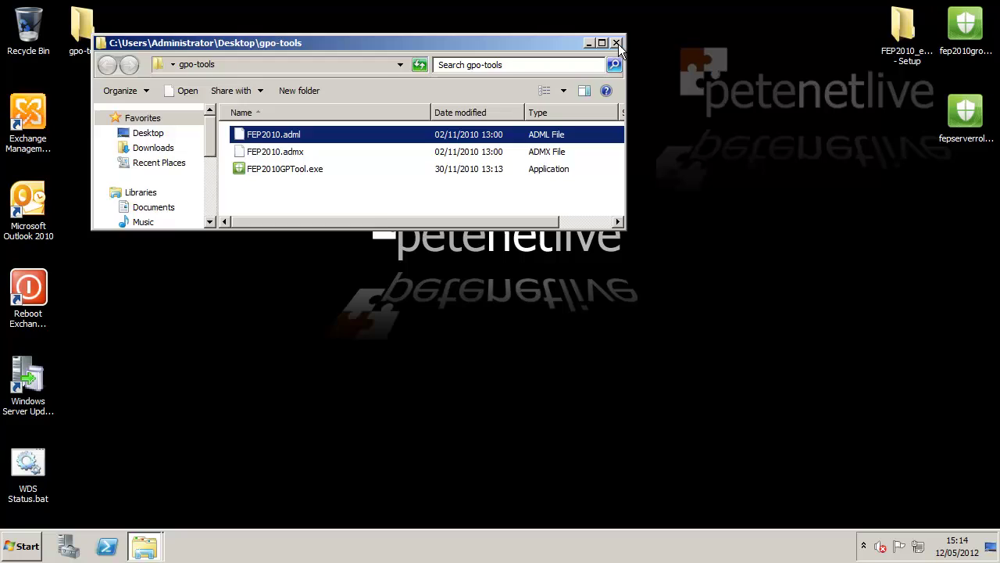
click(616, 43)
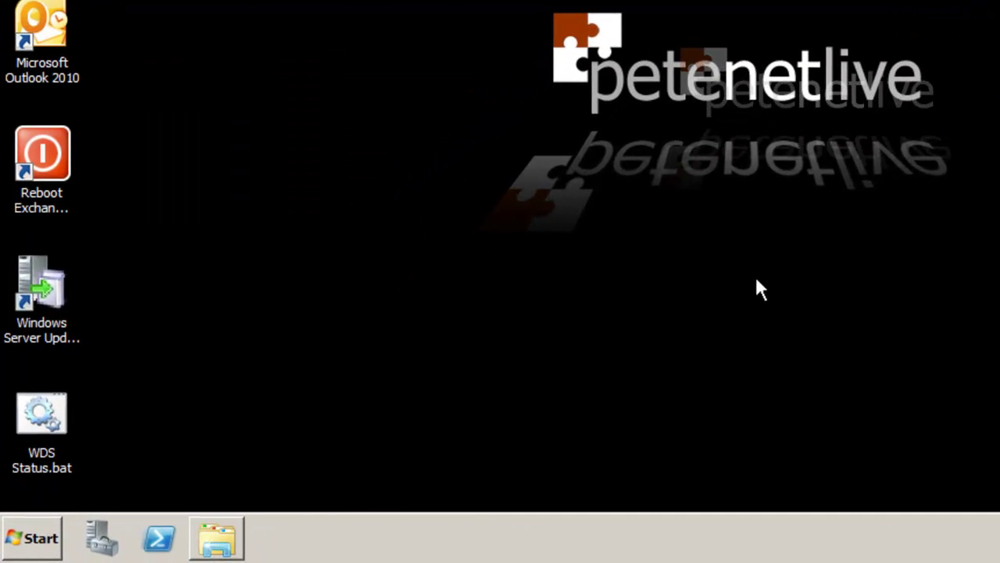
In an administrator Command Prompt, run the pasted MD command creating the SYSVOL PolicyDefinitions folder.
click(17, 533)
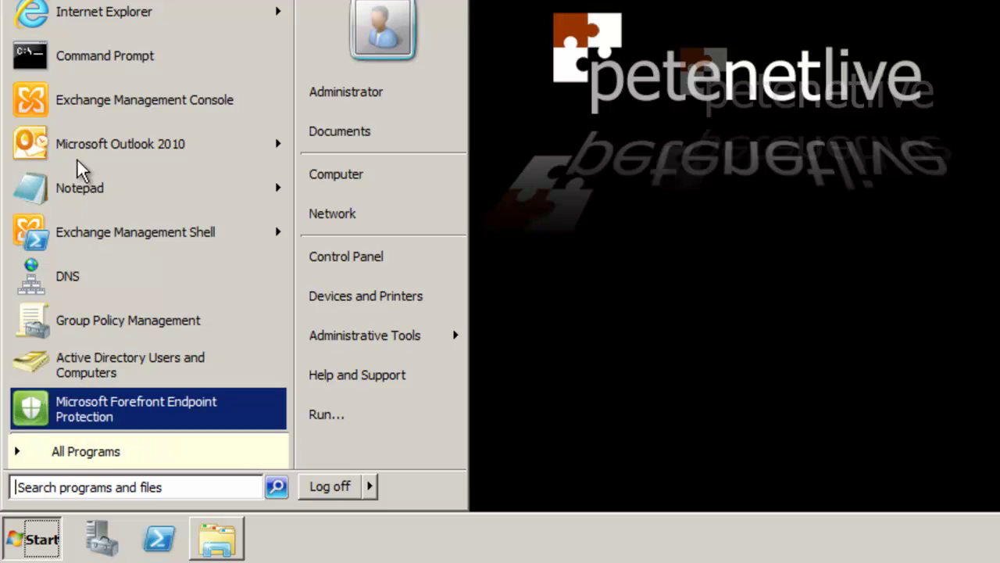
click(65, 61)
right_click(65, 61)
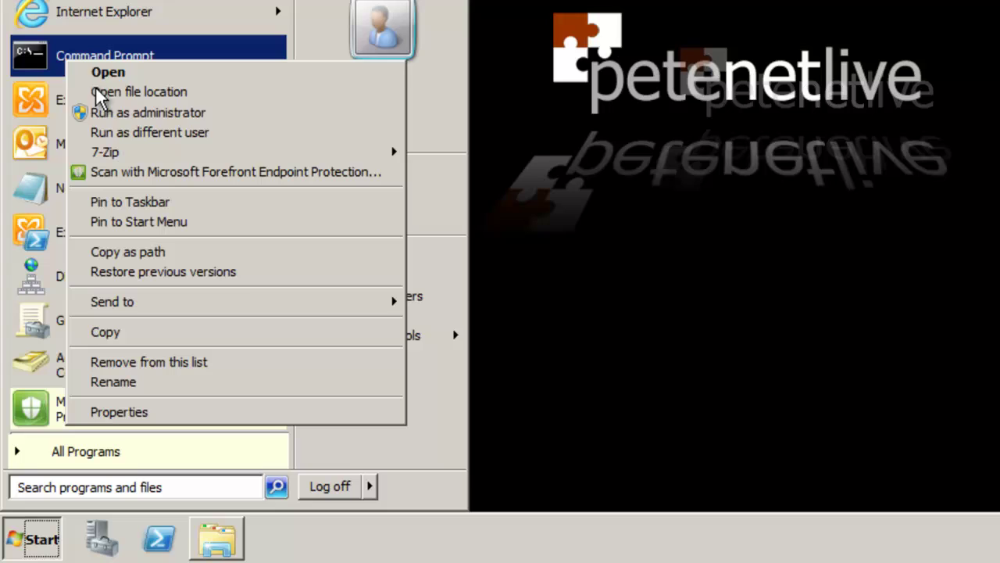
click(109, 118)
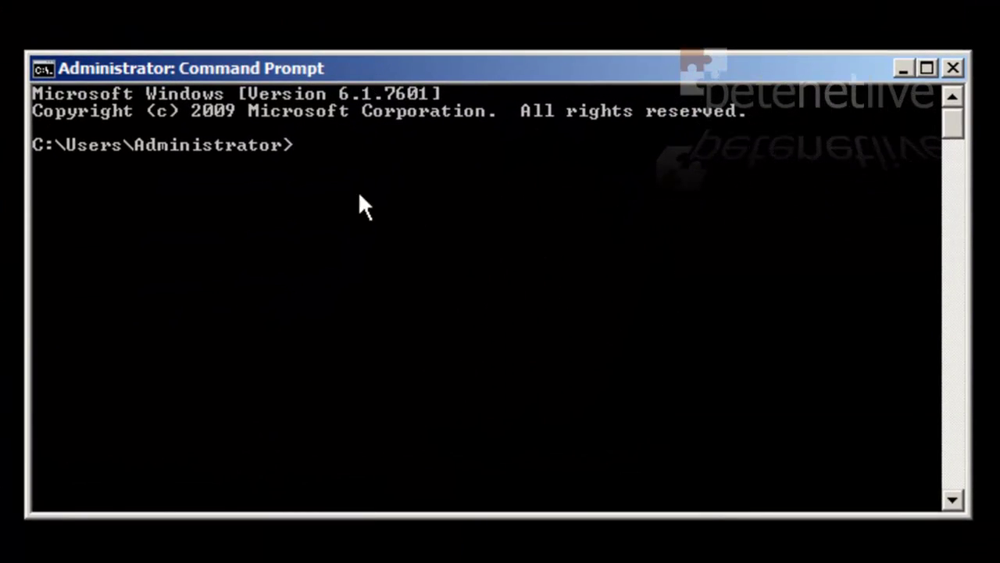
right_click(359, 213)
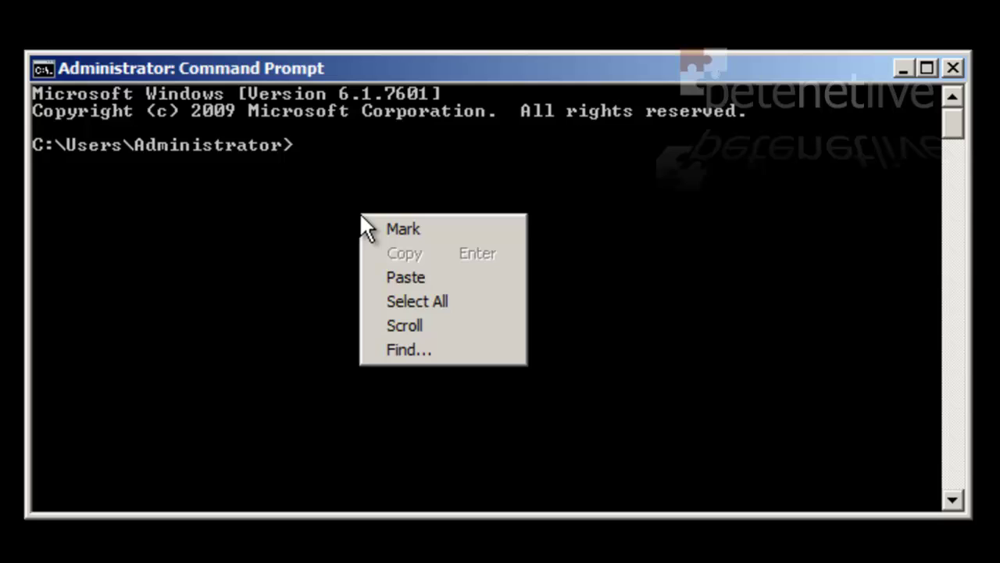
click(385, 276)
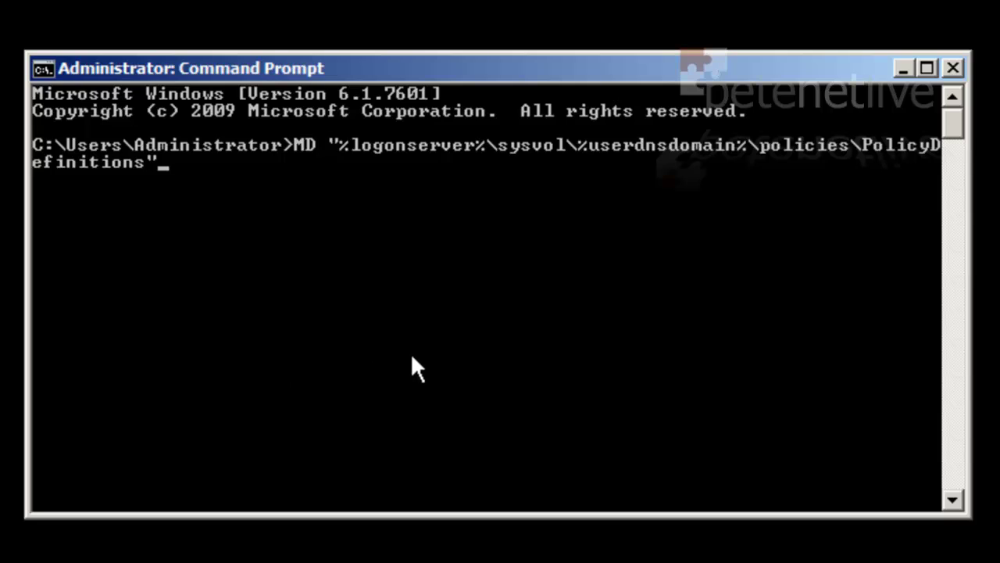
key(Return)
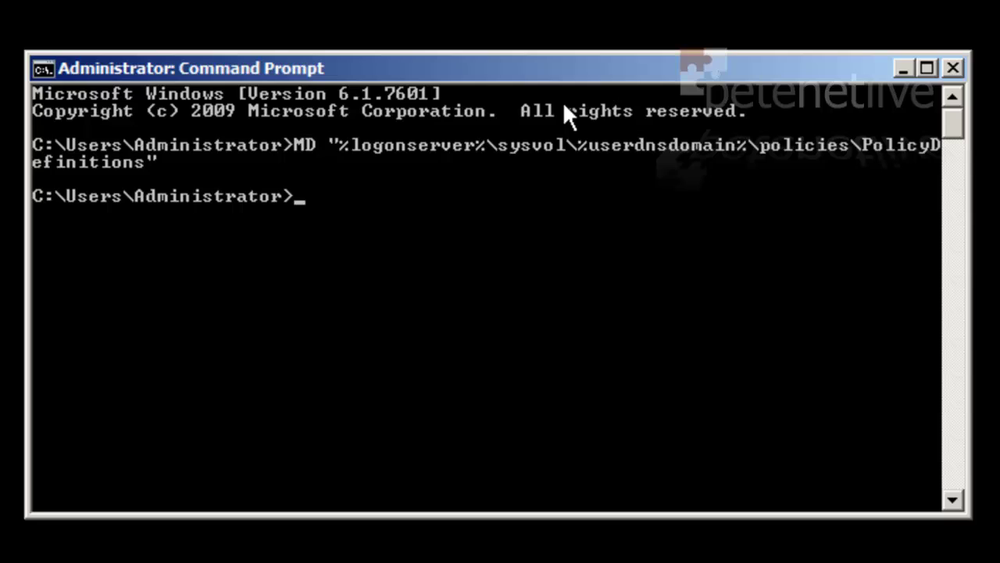
Run the pasted xcopy command to copy the policy templates, then exit the console.
click(481, 552)
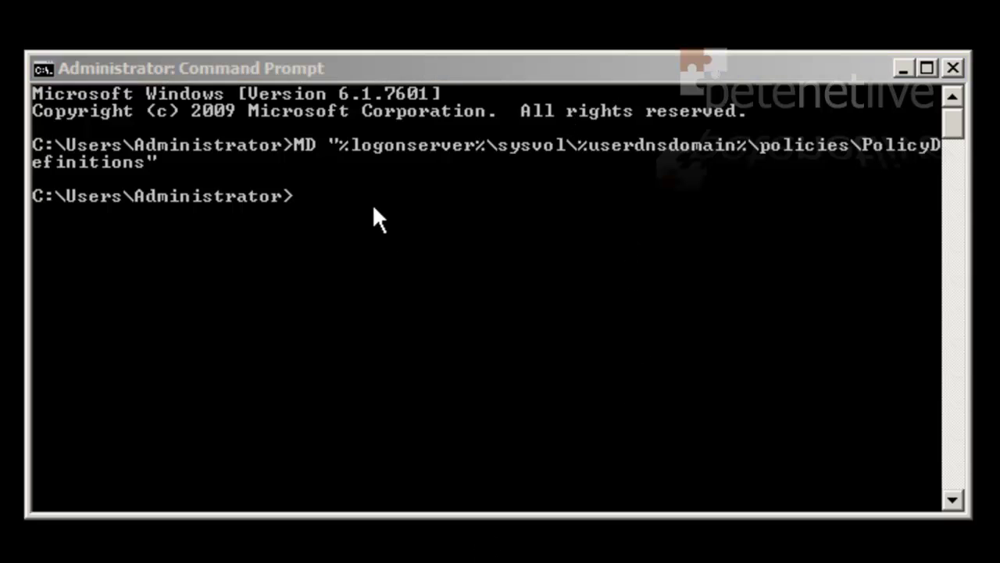
click(323, 239)
right_click(323, 238)
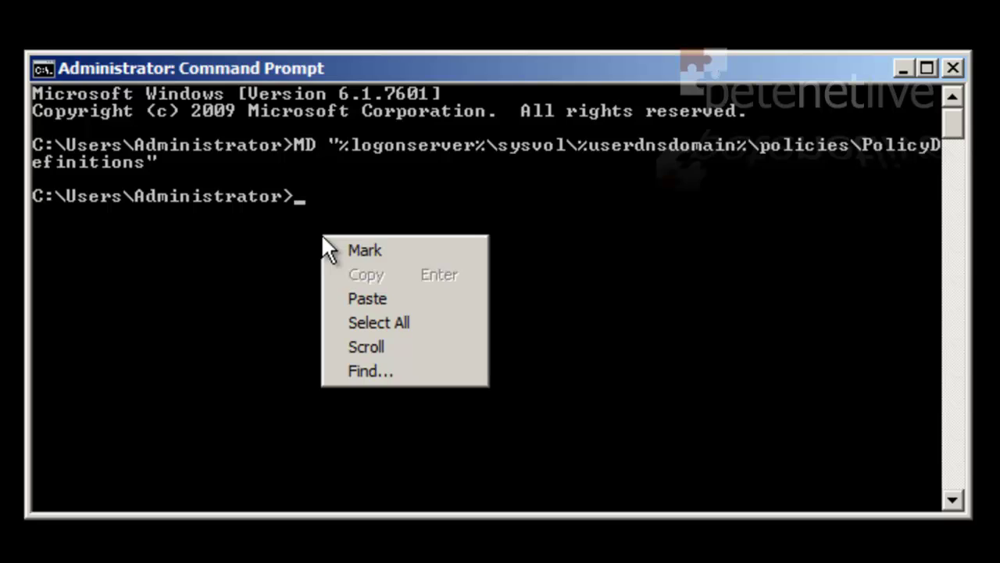
click(366, 299)
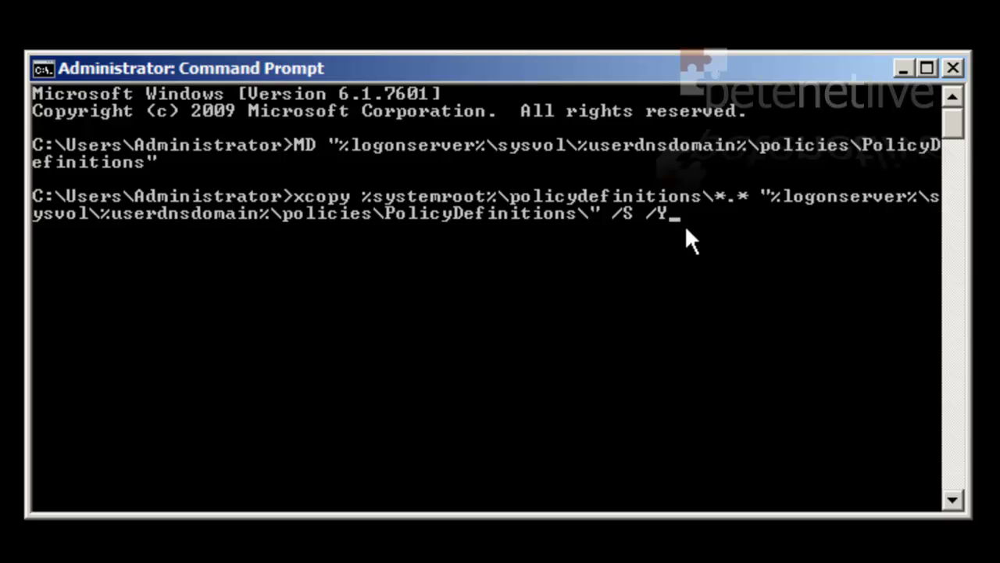
key(Return)
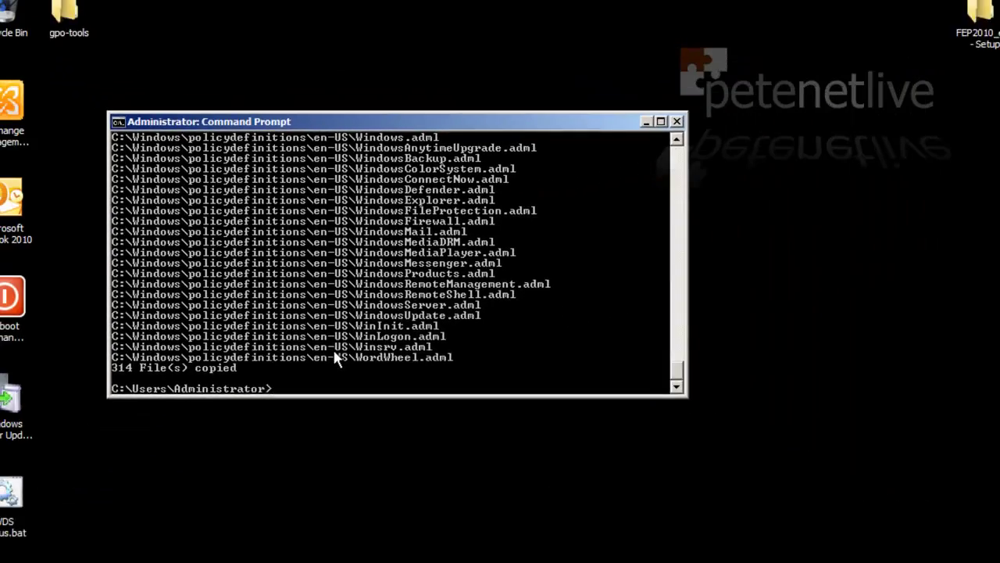
text(quit)
key(Return)
text(ex)
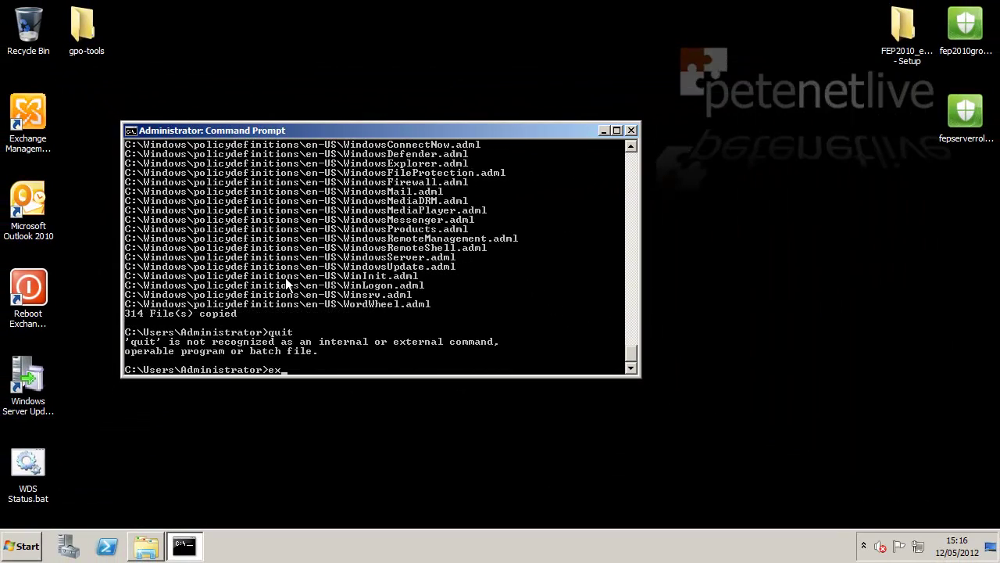
text(it)
key(Return)
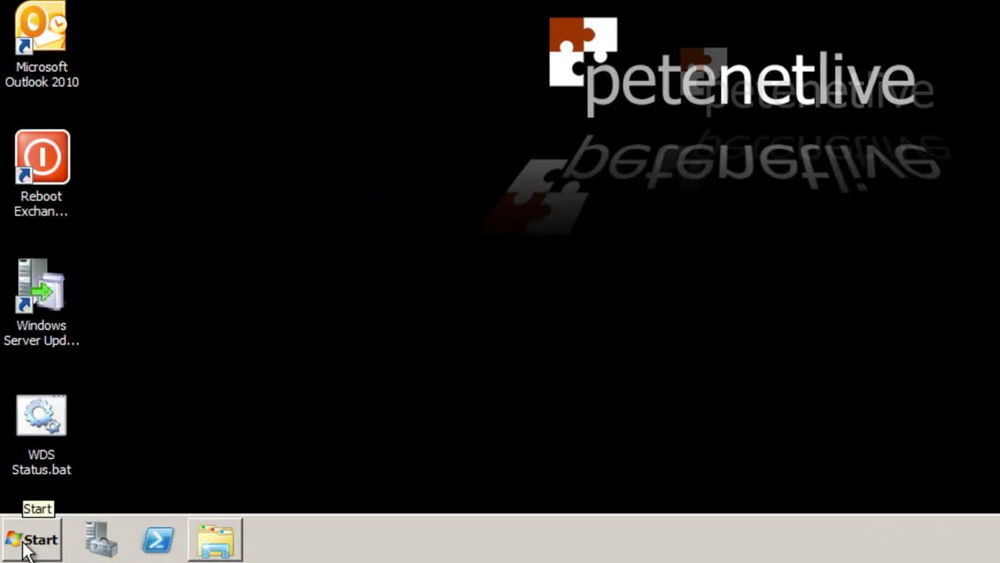
In Group Policy Management, create a GPO named FEP-Policy linked to domaina.com.
click(30, 541)
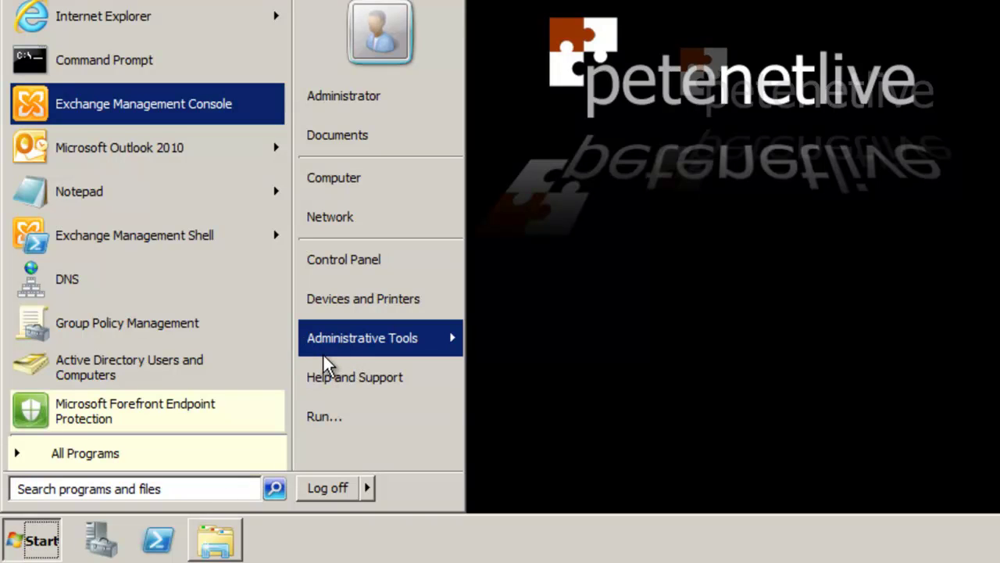
mouse_move(361, 338)
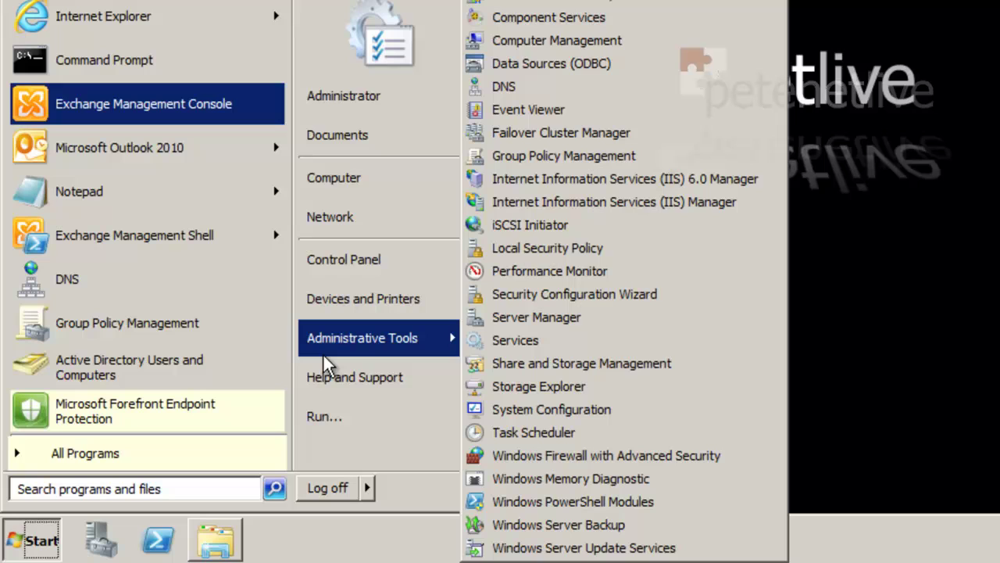
click(543, 157)
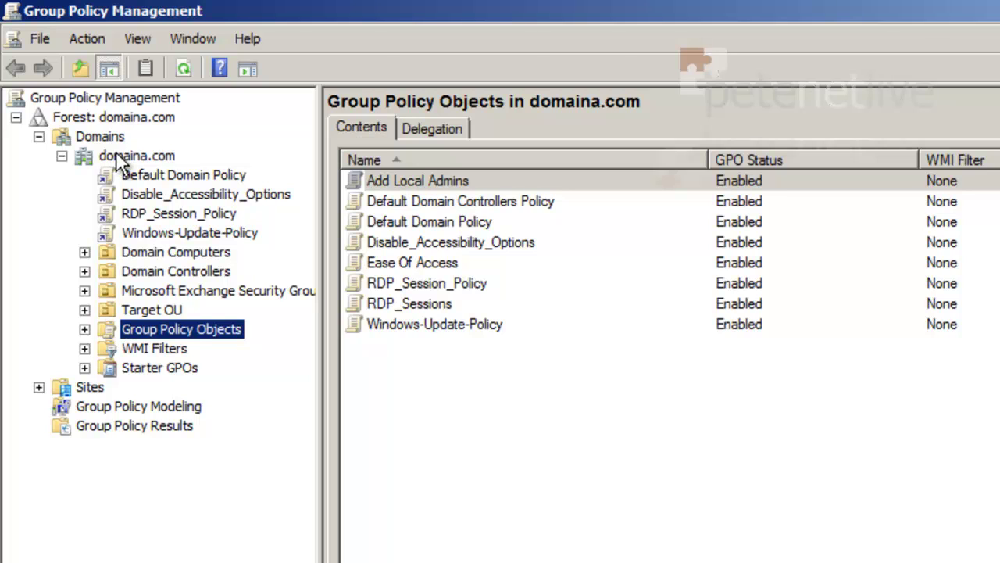
click(116, 156)
right_click(116, 156)
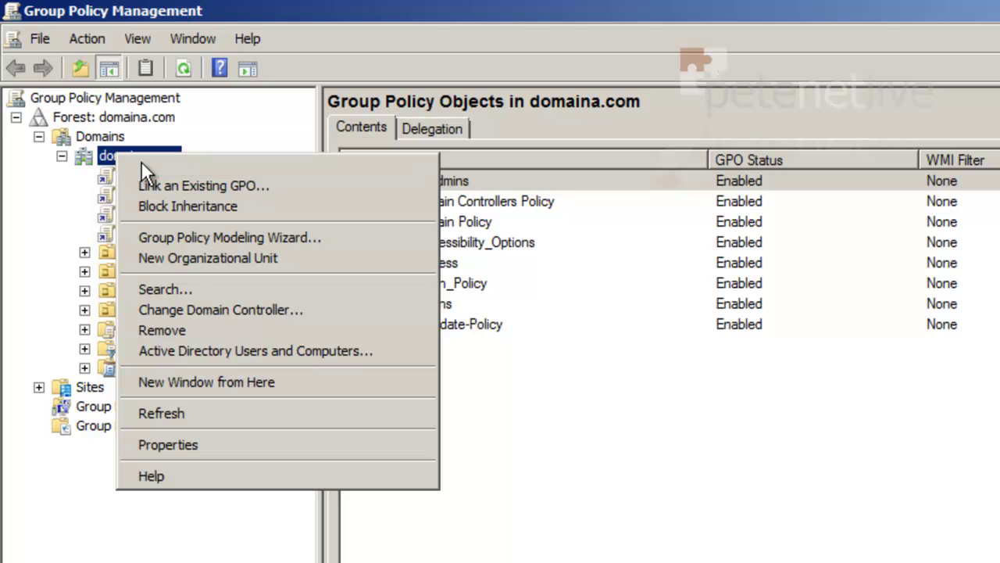
click(142, 161)
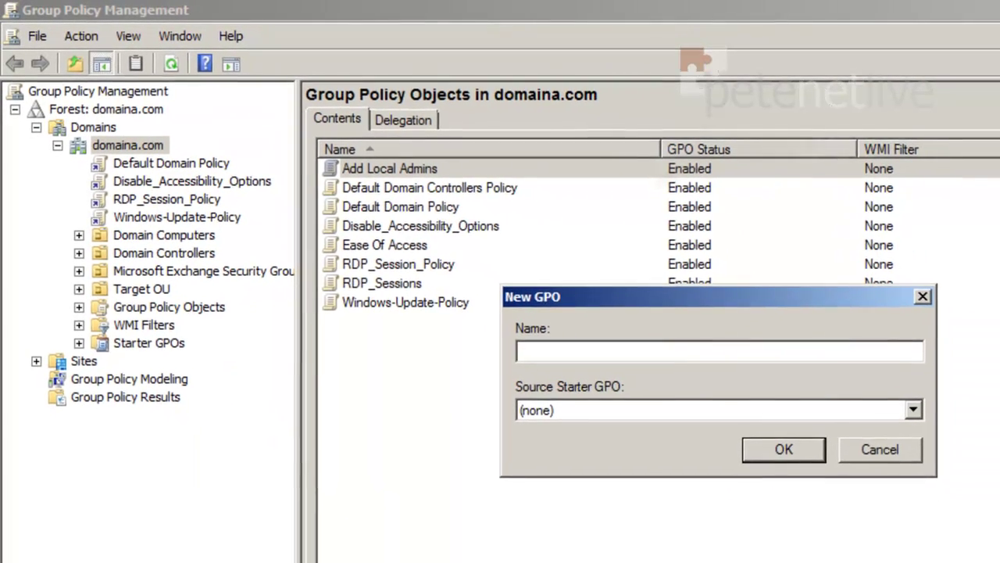
text(FEP)
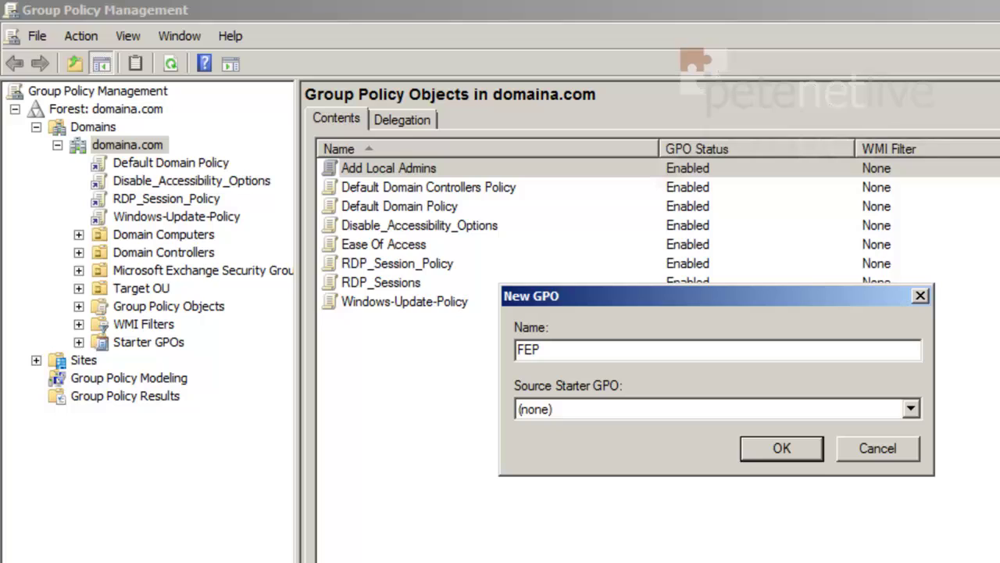
text(-)
text(Policy)
key(Return)
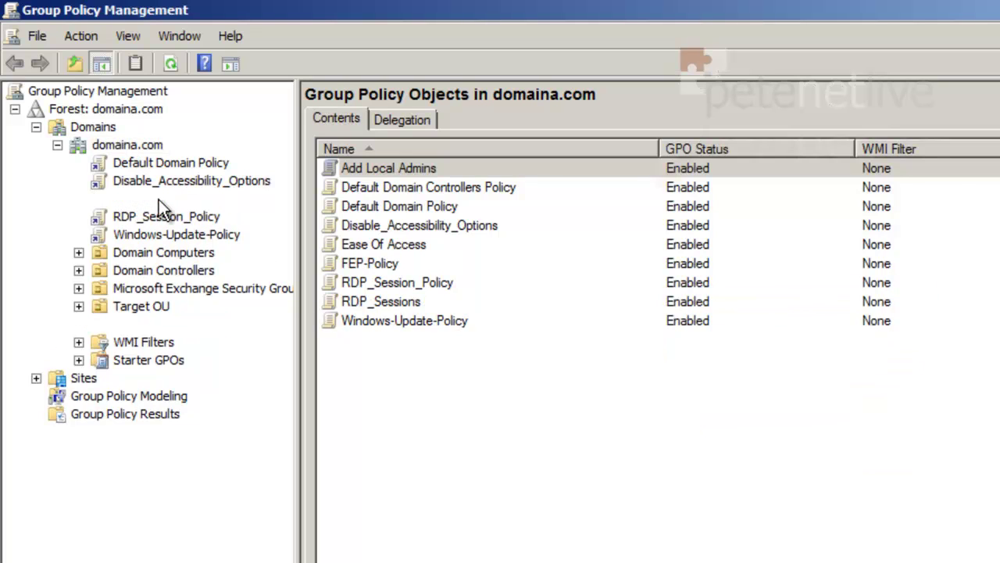
Open the FEP-Policy GPO in the editor.
click(159, 200)
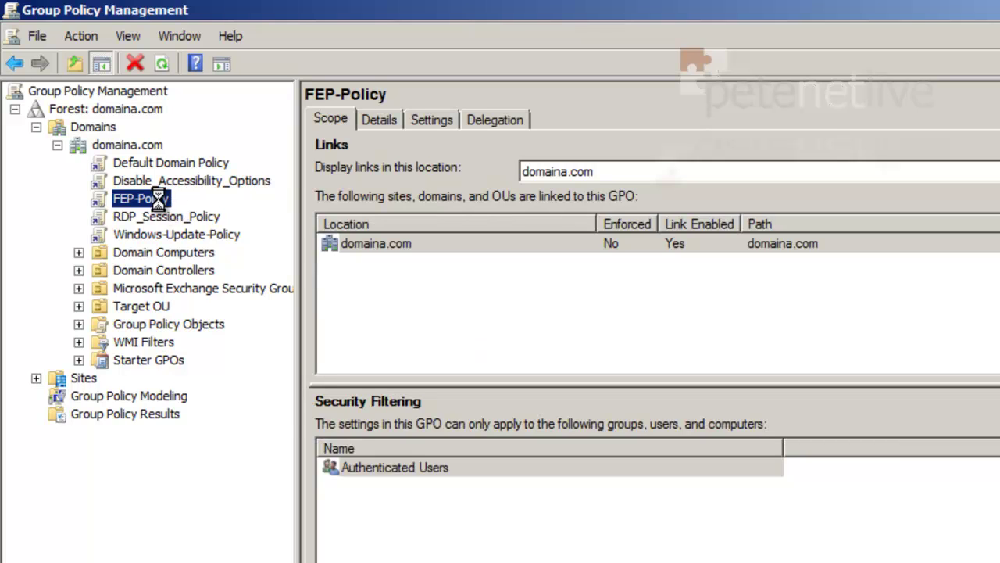
right_click(160, 202)
click(174, 212)
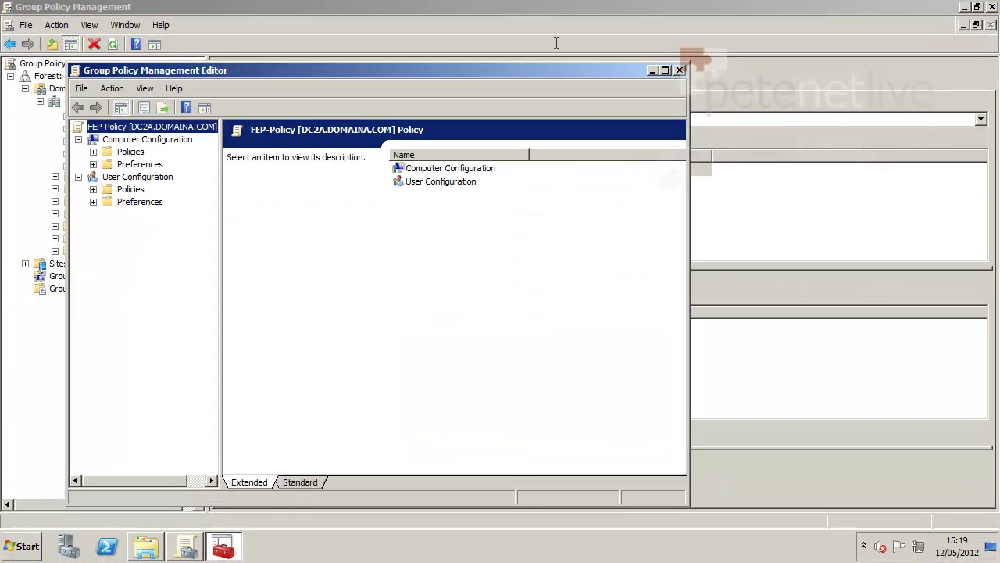
Maximize the editor and expand Administrative Templates > System > Forefront Endpoint Protection 2010.
click(666, 70)
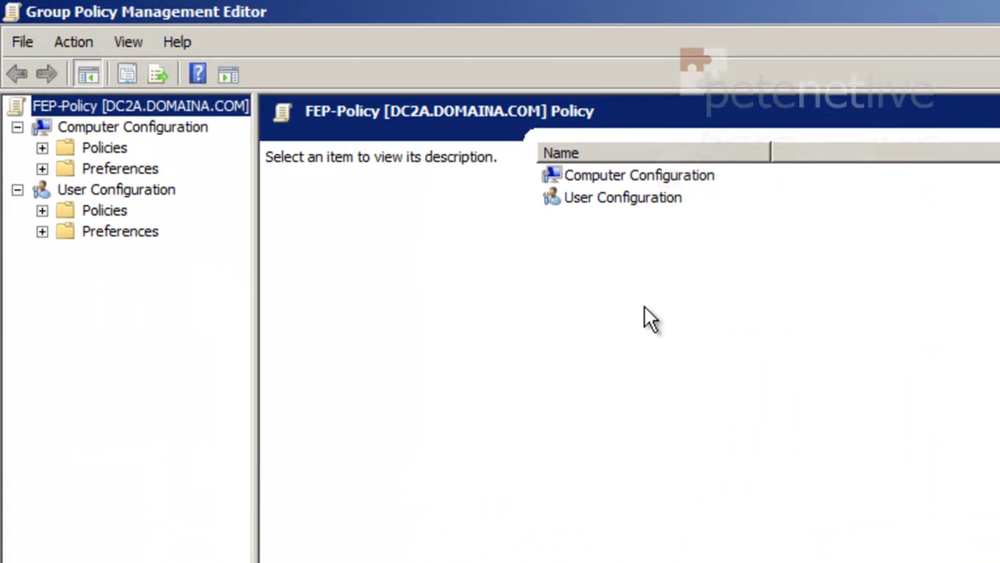
click(43, 149)
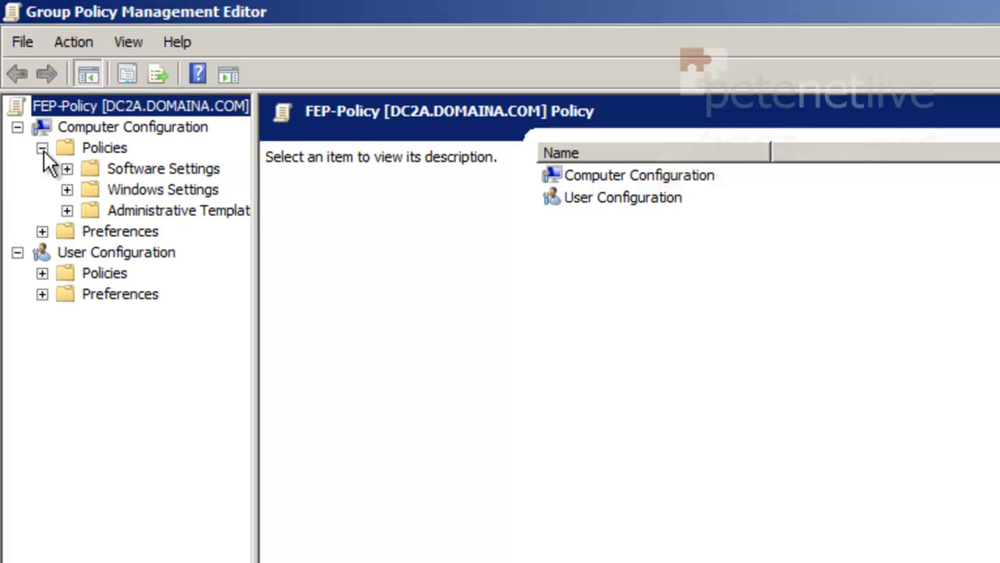
click(67, 211)
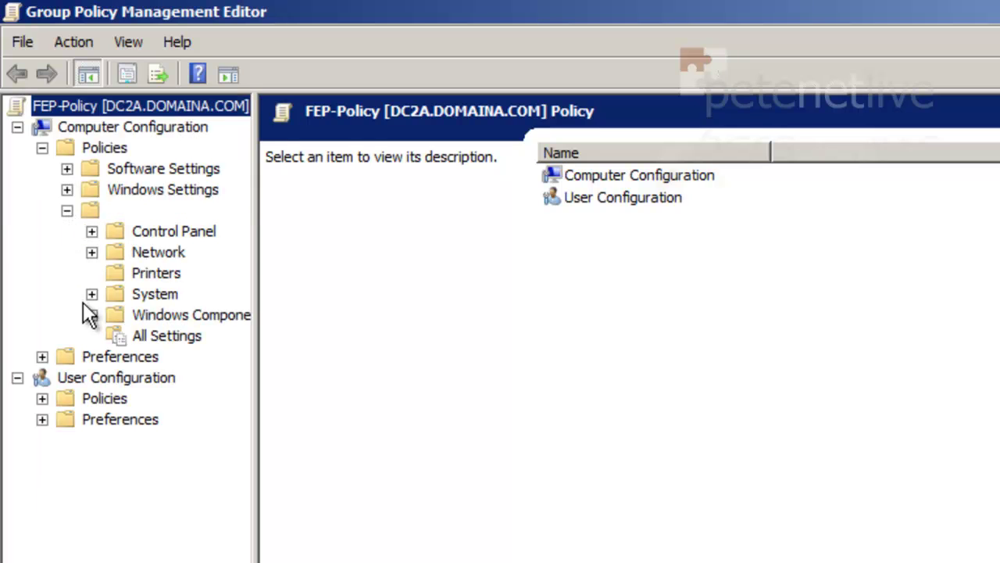
click(92, 294)
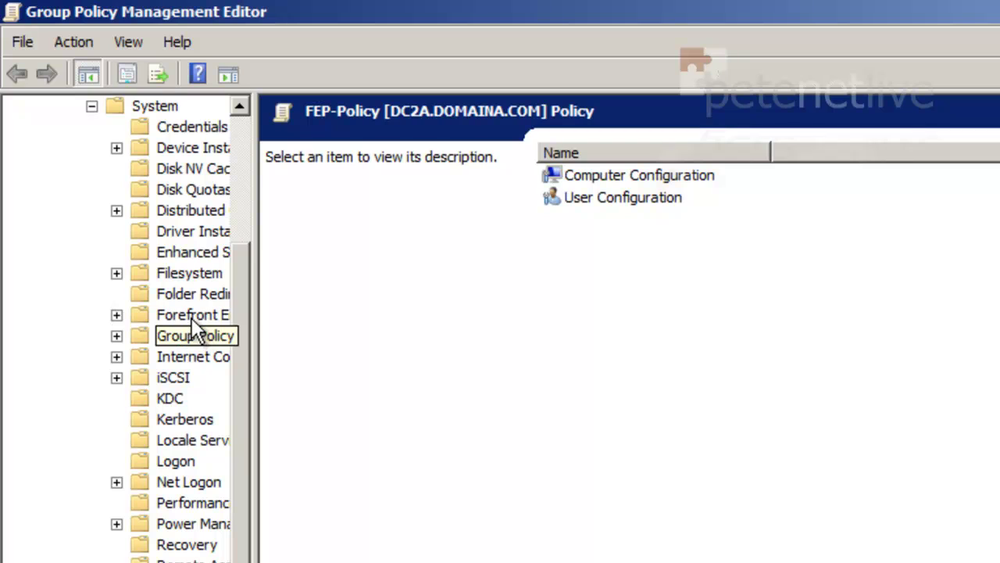
click(206, 315)
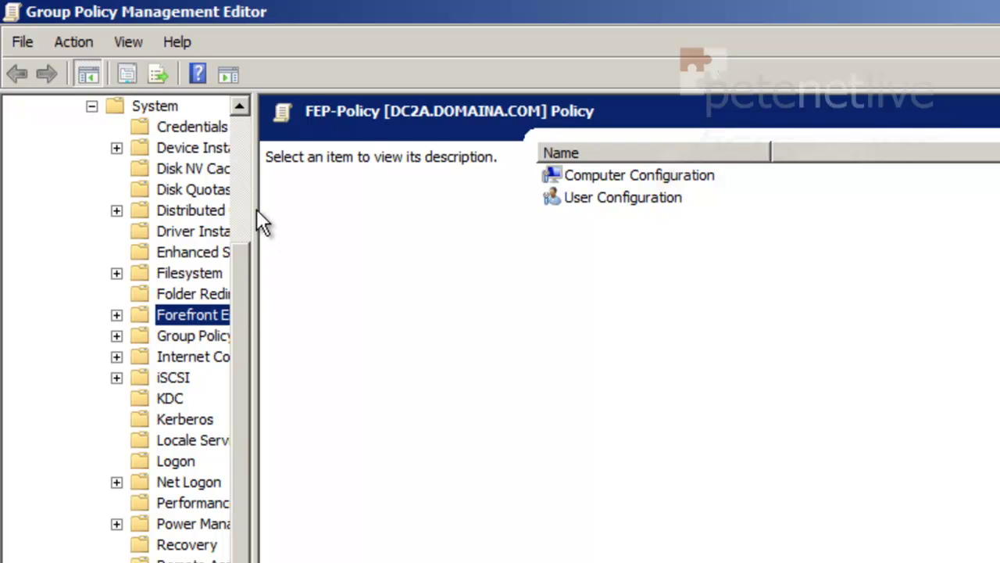
drag(258, 215, 417, 216)
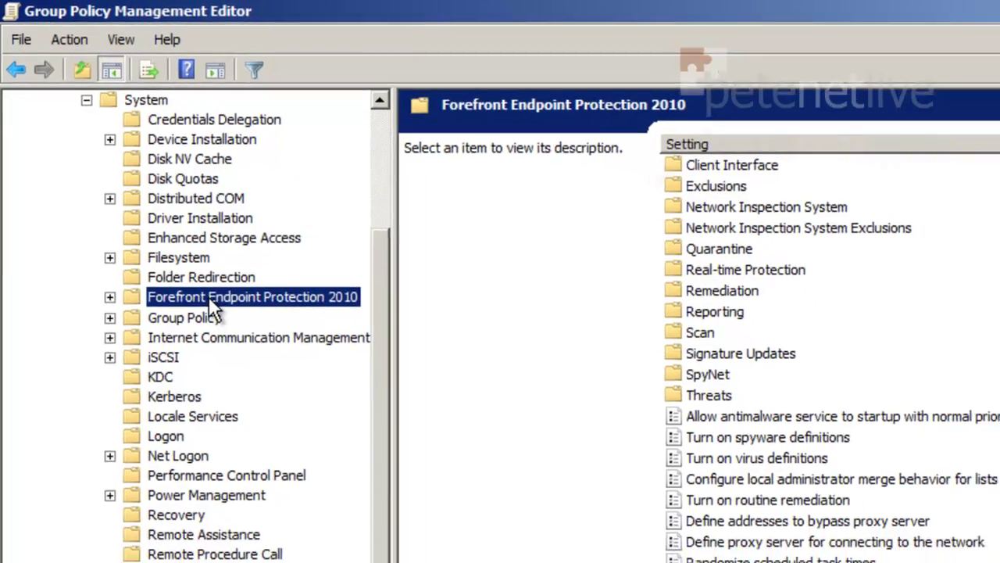
double_click(144, 208)
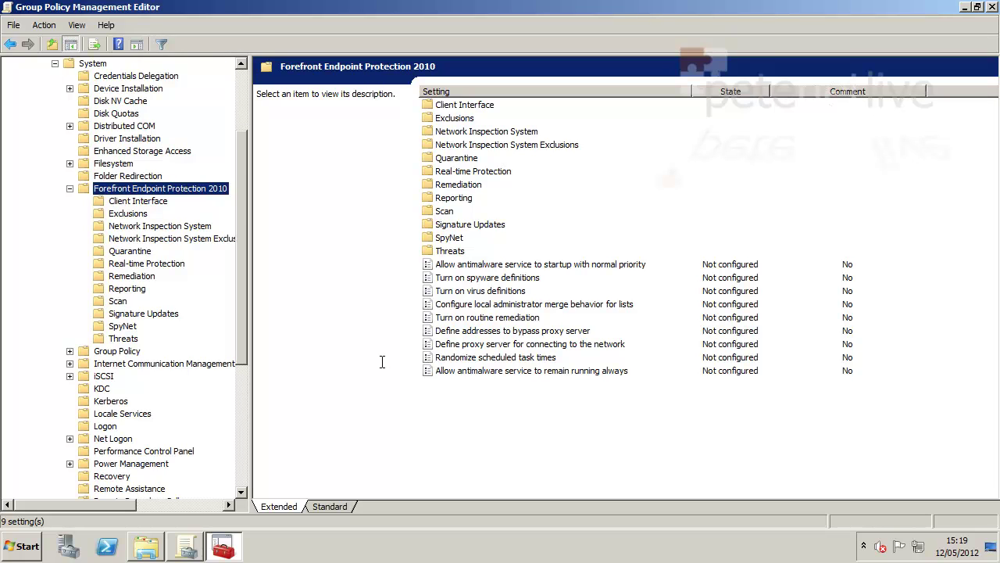
Show the Real-time Protection settings and bring up the Turn on real-time protection setting's options.
click(117, 302)
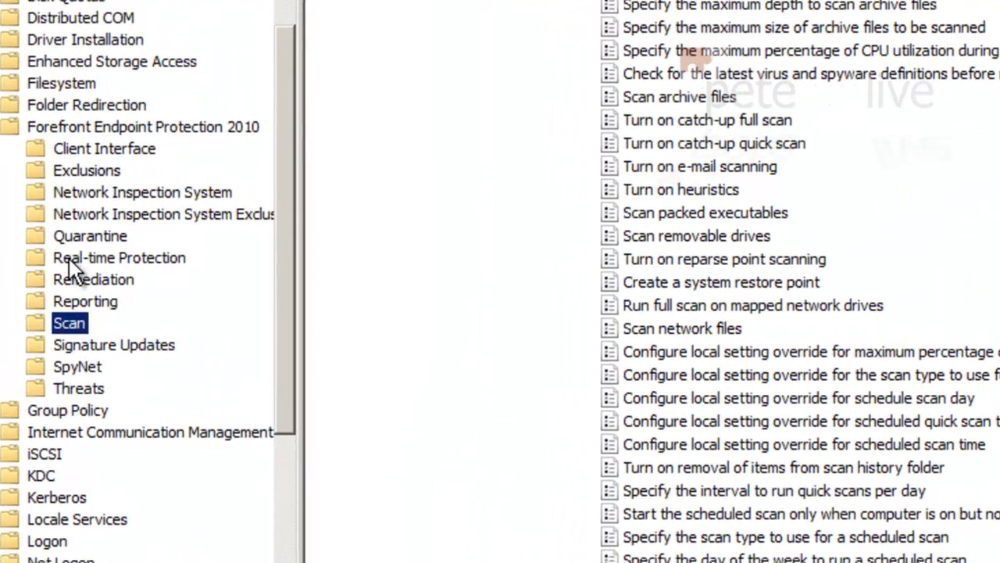
click(69, 261)
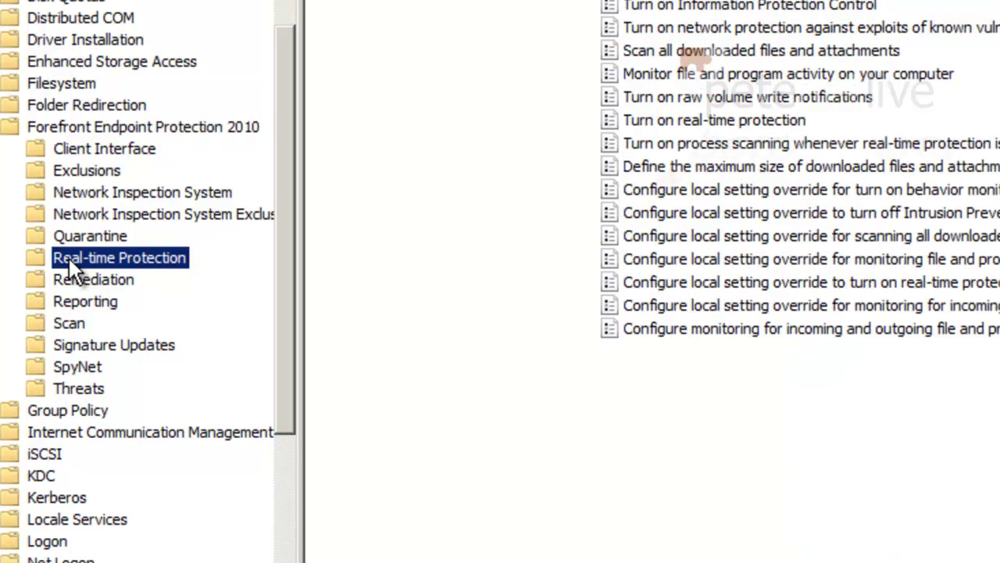
click(637, 119)
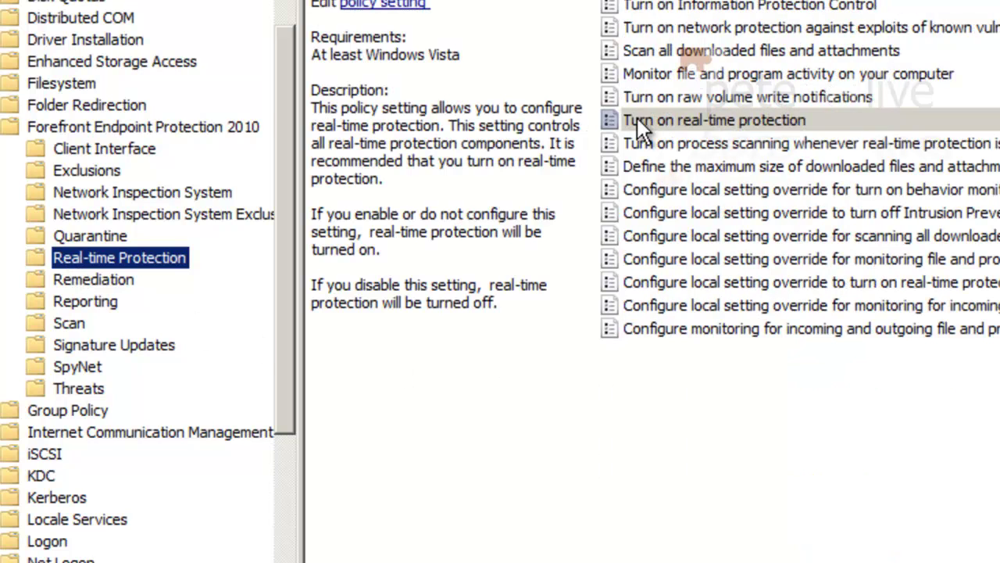
click(637, 119)
right_click(637, 116)
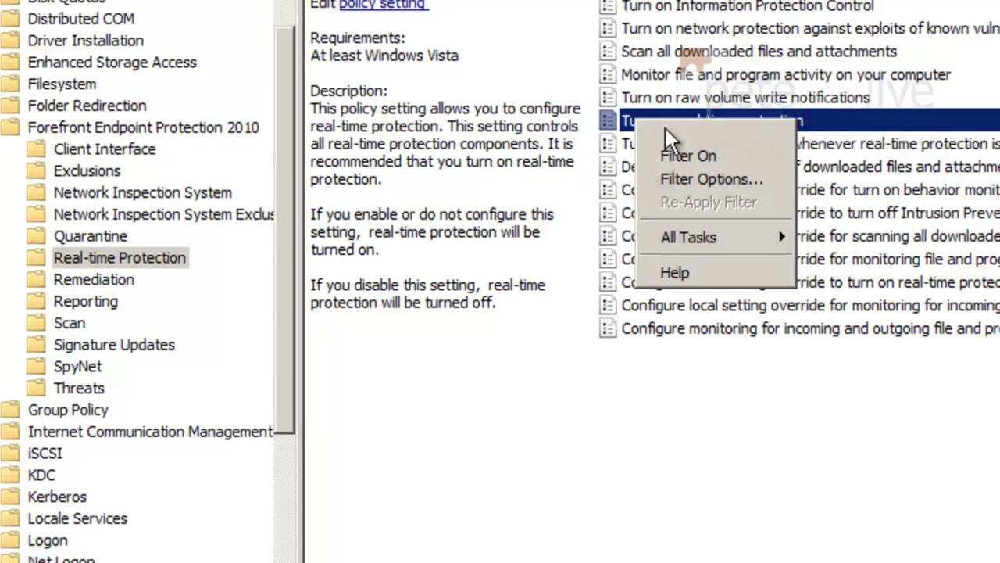
Set FEP-Policy's 'Turn on real-time protection' to Disabled, apply it, and close the editor.
key(Escape)
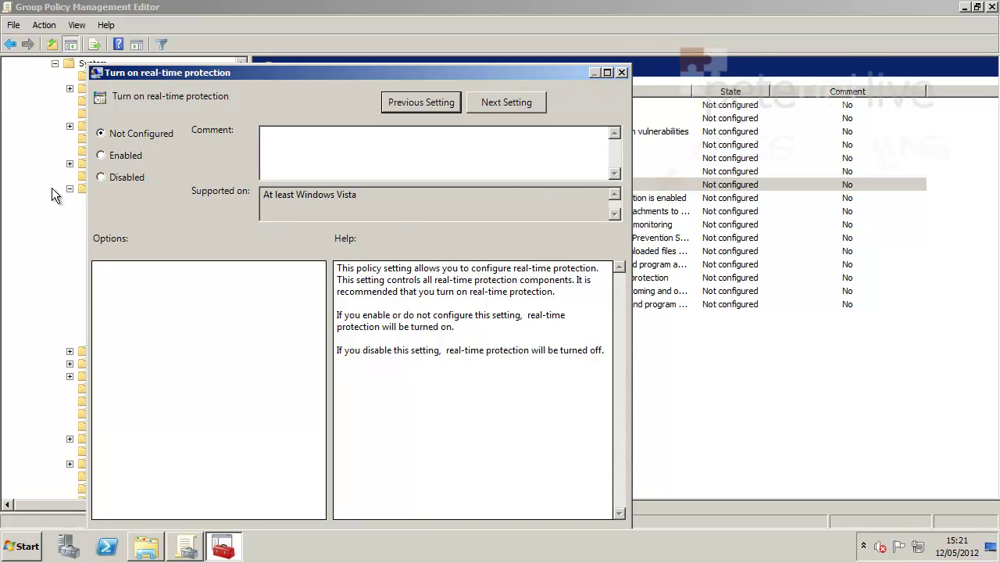
click(102, 177)
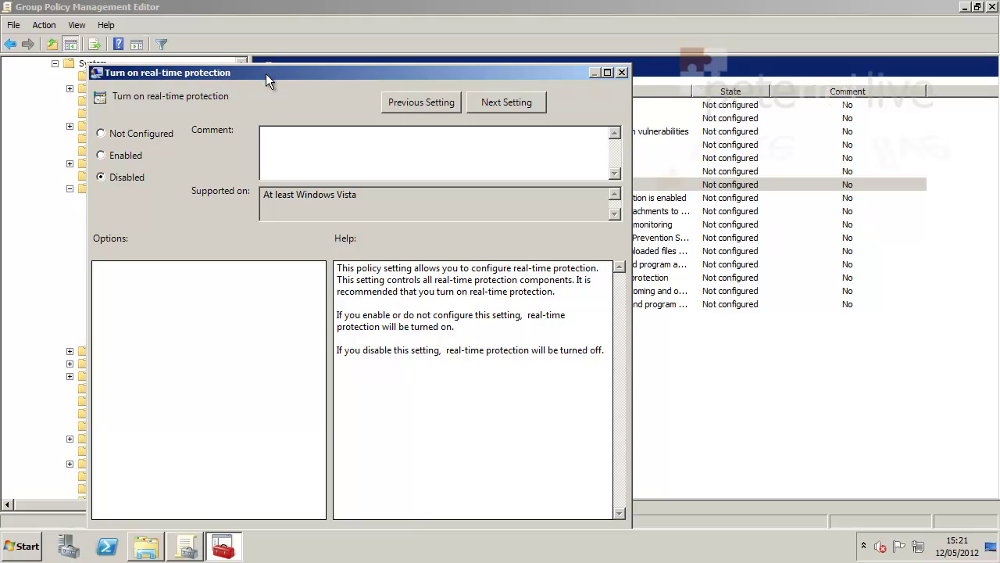
drag(266, 74, 270, 23)
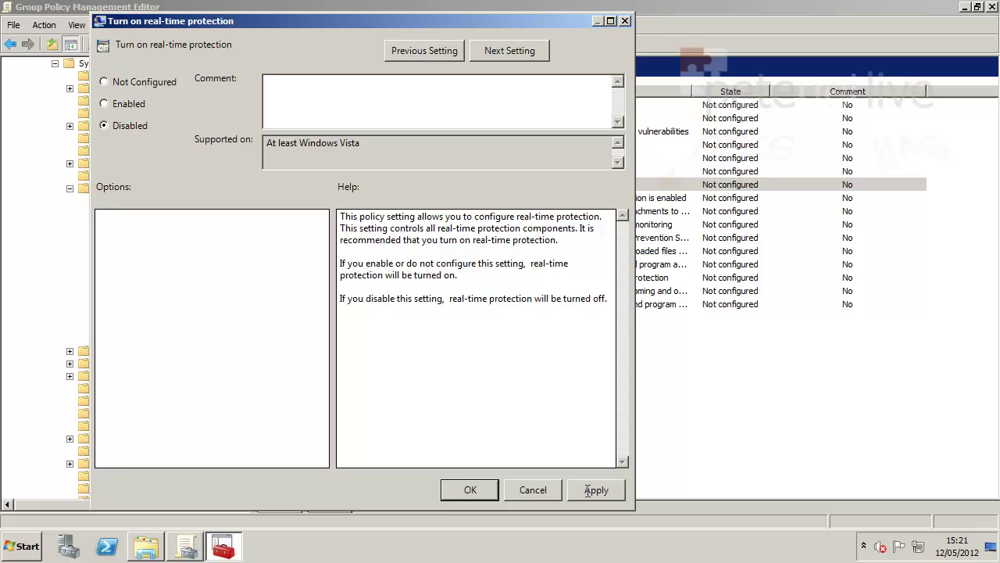
click(588, 490)
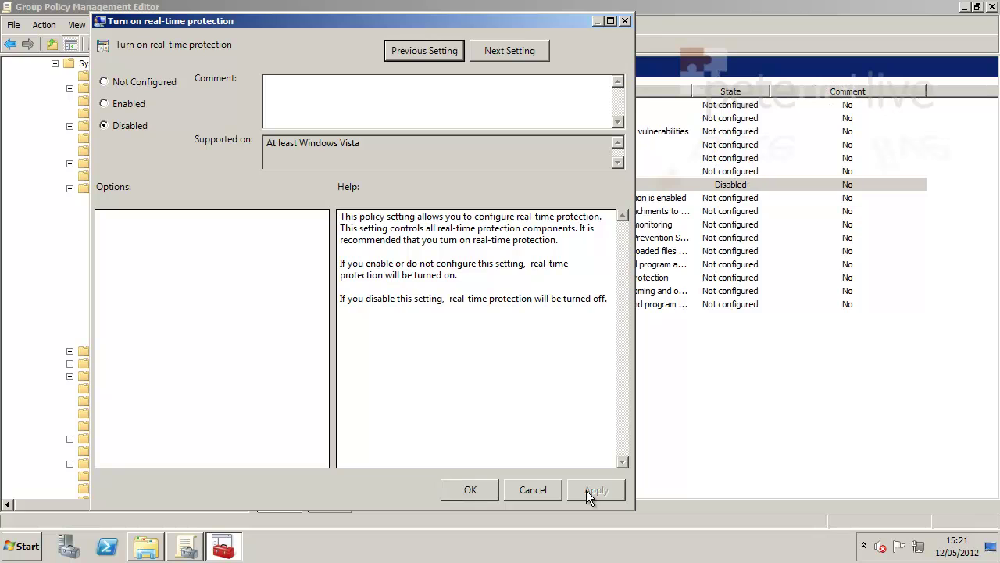
click(468, 492)
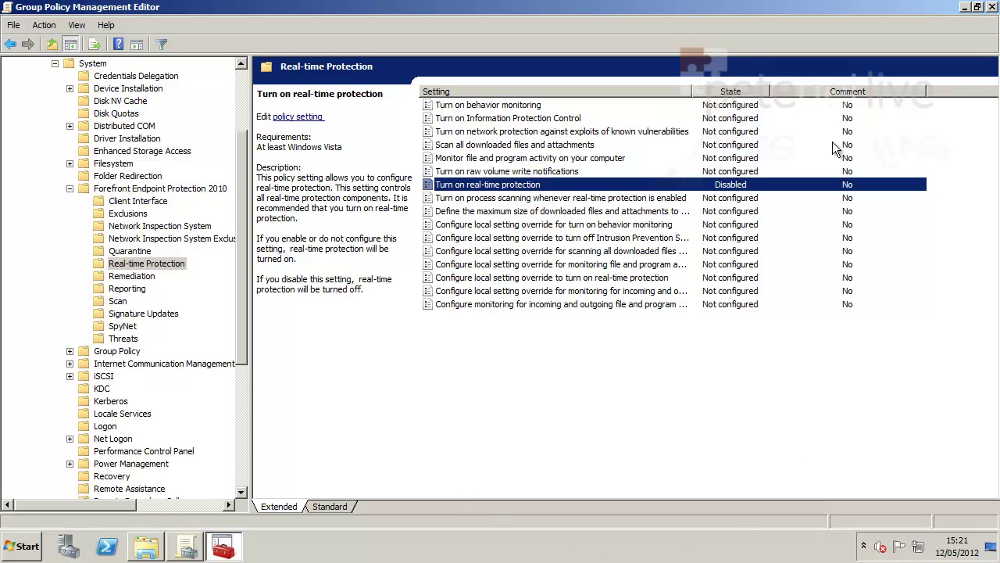
click(991, 7)
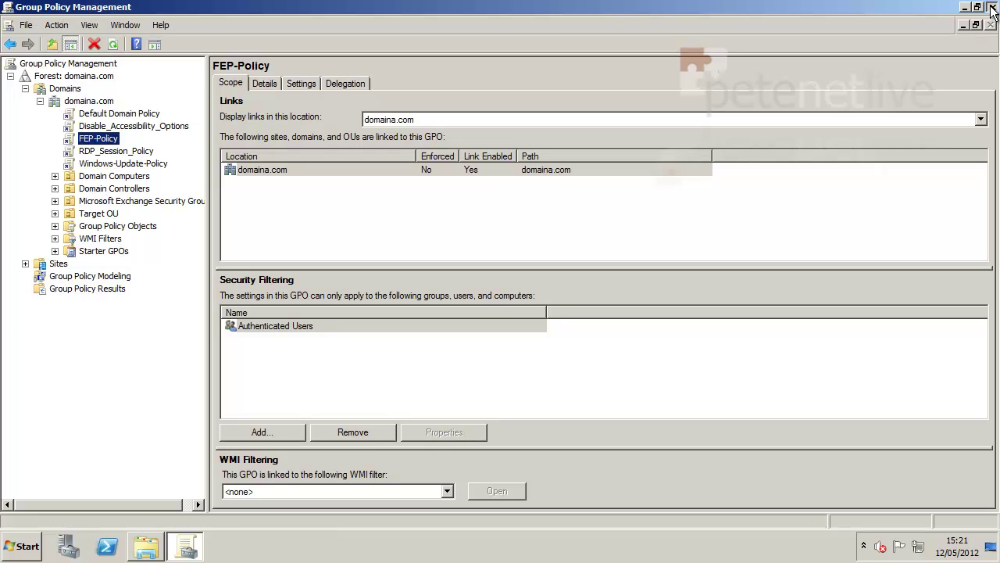
Close Group Policy Management and reveal the hidden tray icons, including Forefront's Protected status.
click(990, 8)
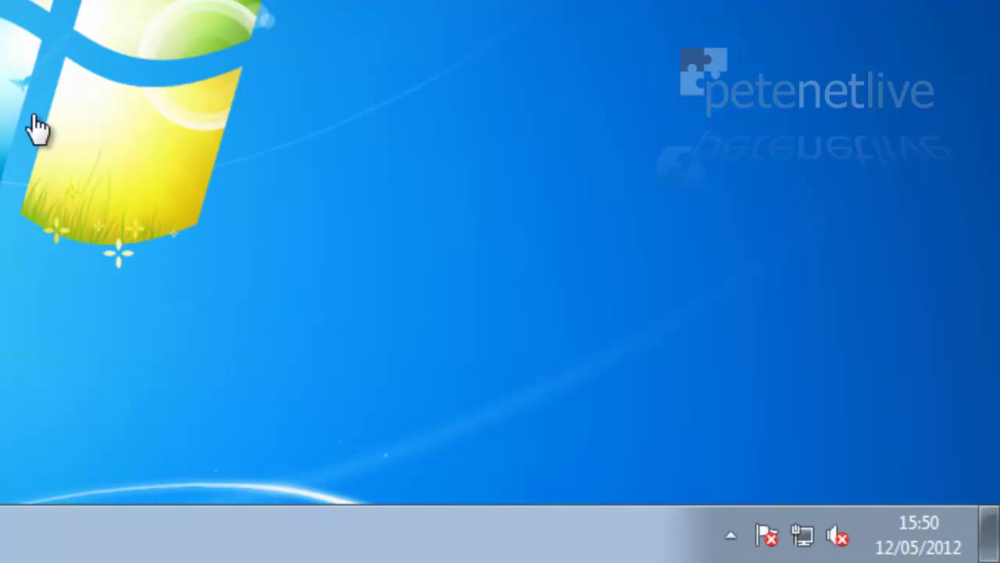
click(731, 536)
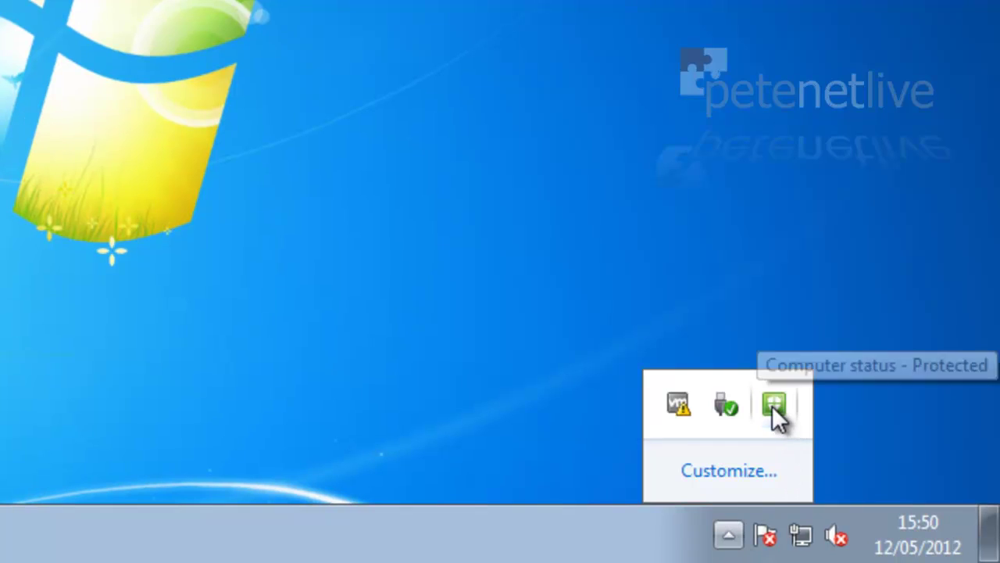
Open the Forefront client and confirm real-time protection is off and administrator-managed, then close it.
right_click(772, 406)
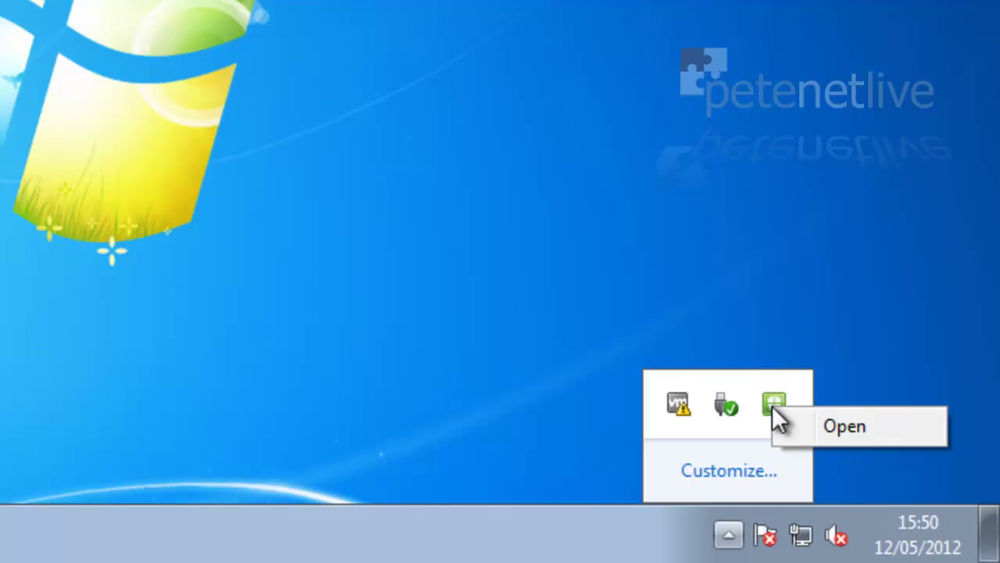
click(826, 428)
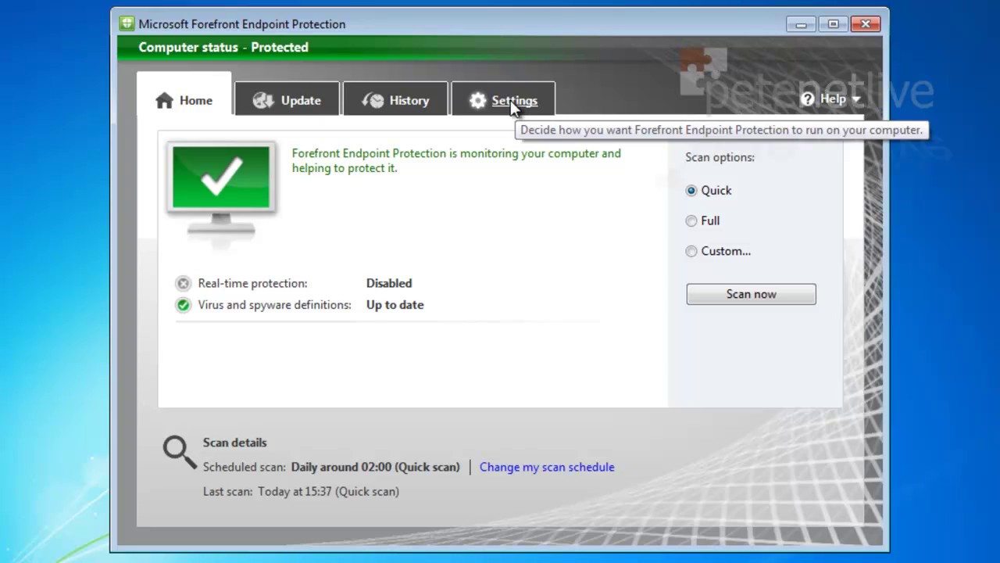
click(510, 100)
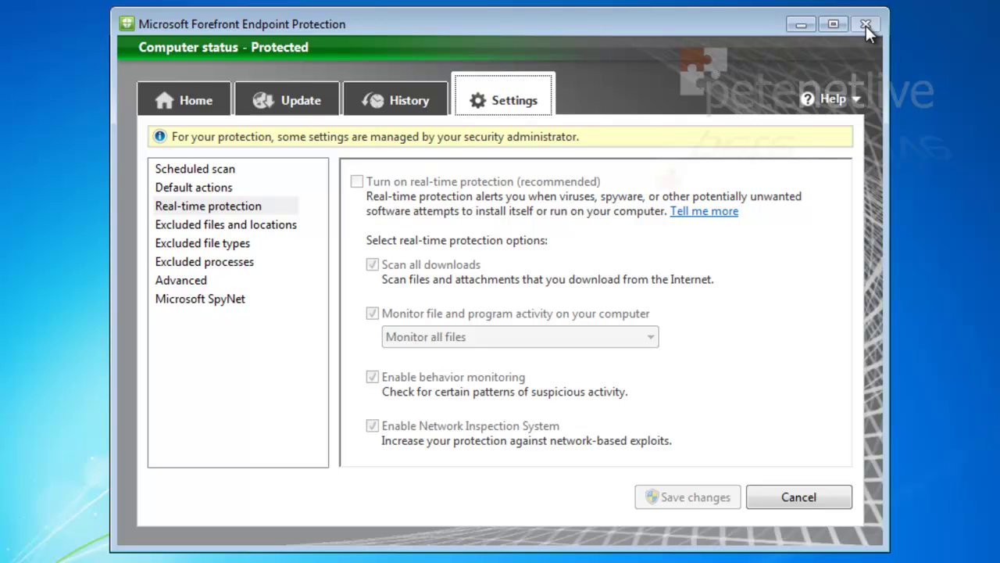
click(866, 26)
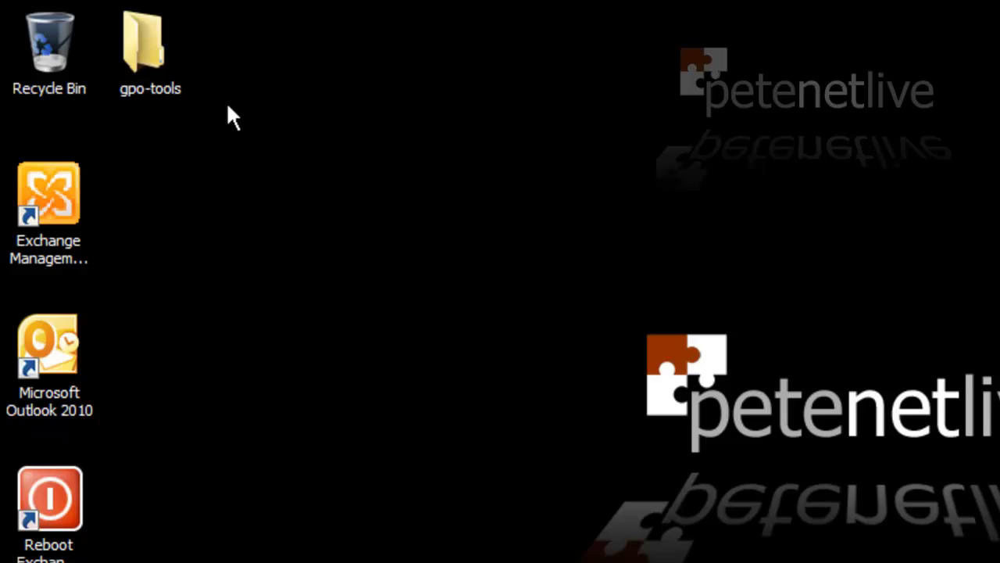
Run the fepserverrole package from gpo-tools as administrator, extracting its files to Desktop\Policies.
click(151, 54)
double_click(152, 54)
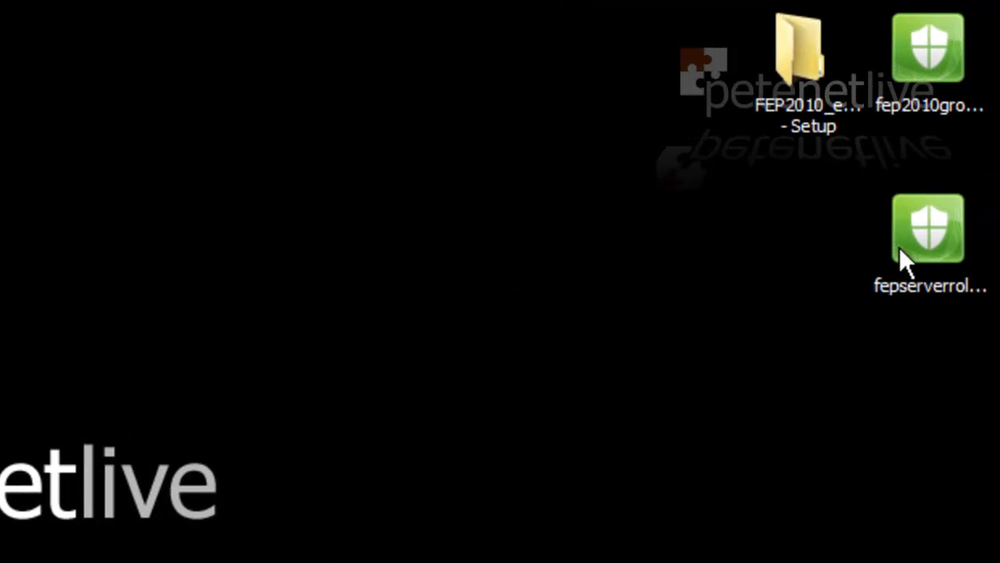
double_click(900, 247)
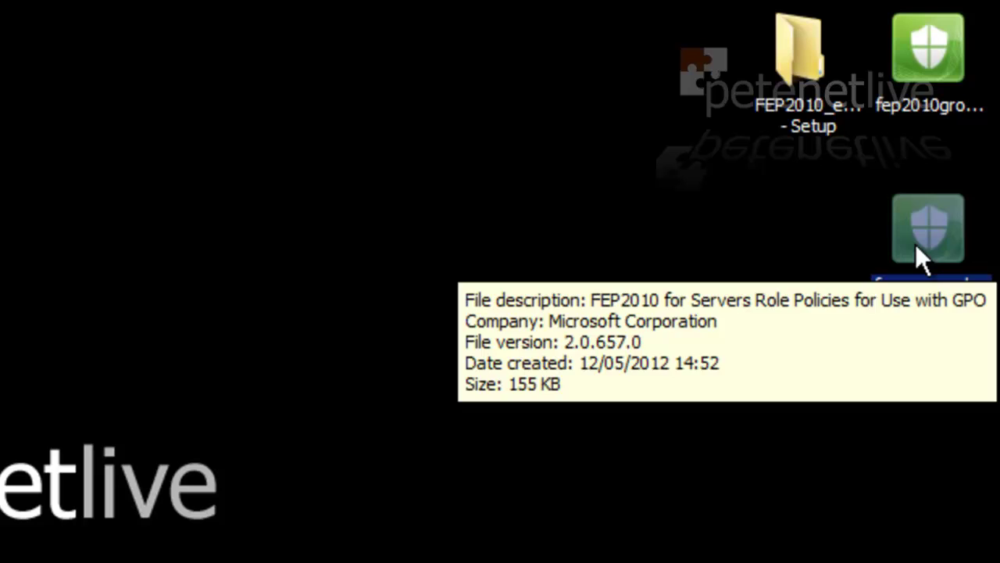
right_click(915, 243)
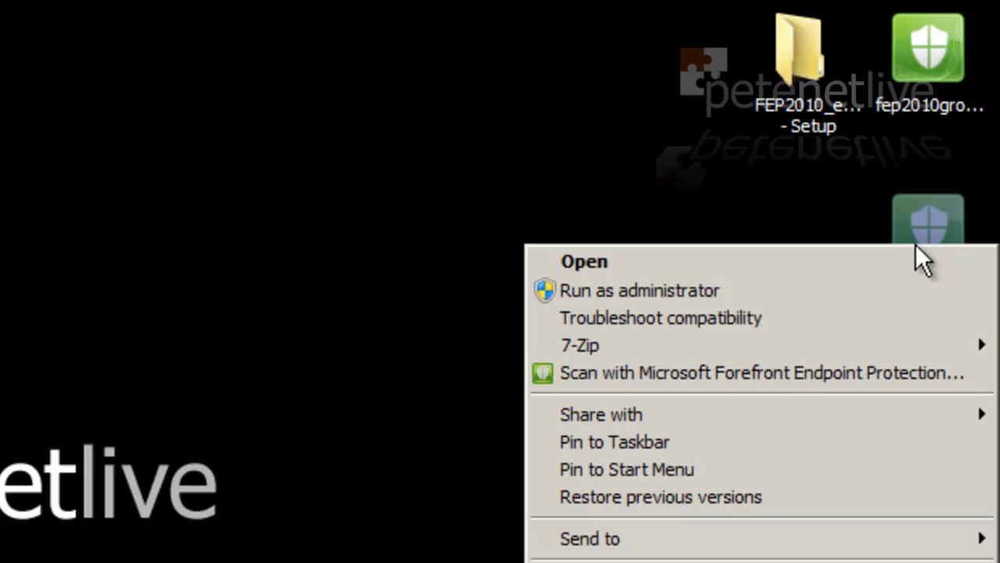
click(696, 288)
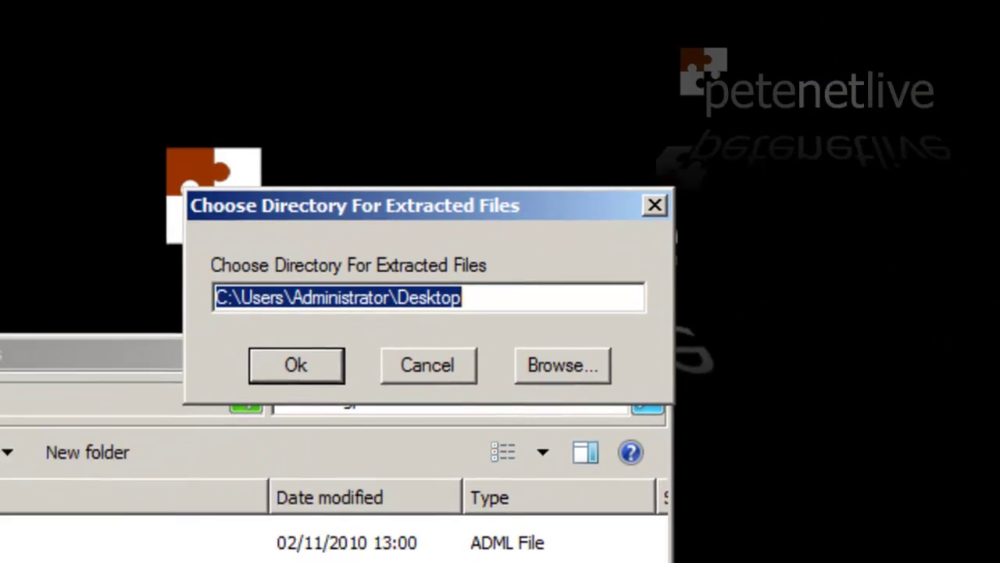
click(546, 278)
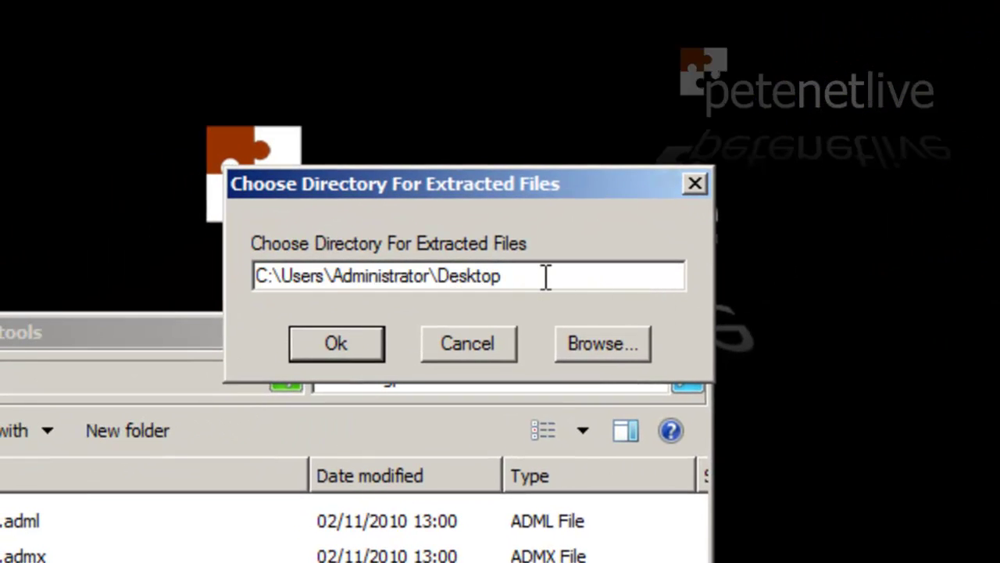
text(\)
text(Polici)
text(es\)
click(310, 343)
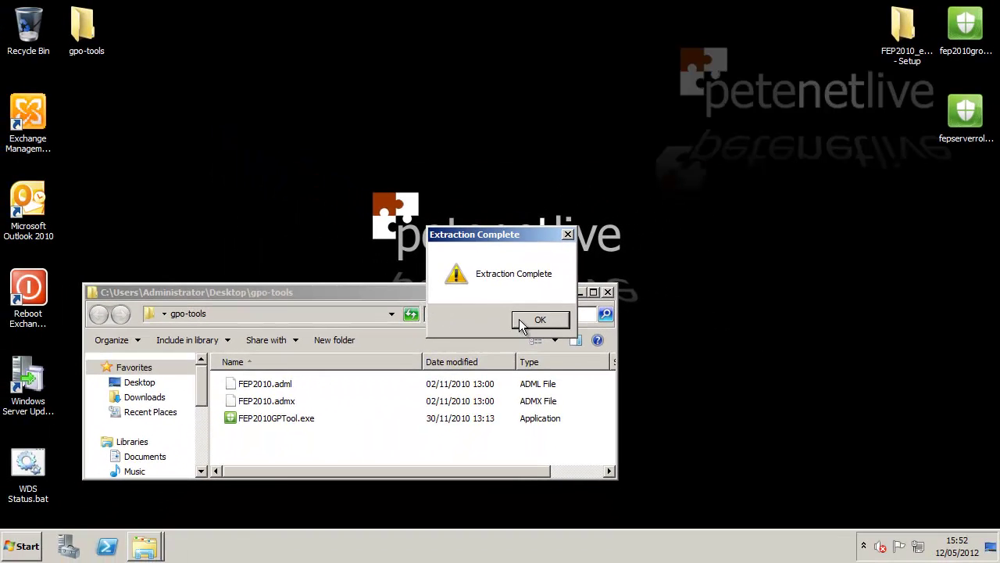
click(521, 322)
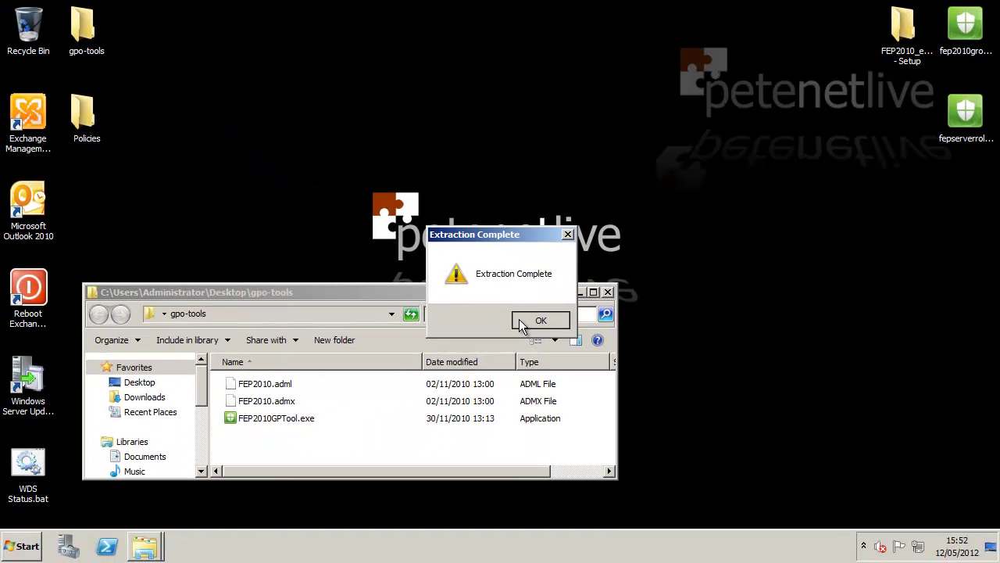
Browse the new Policies folder's 16 FEP XML policy templates, then close it.
double_click(86, 119)
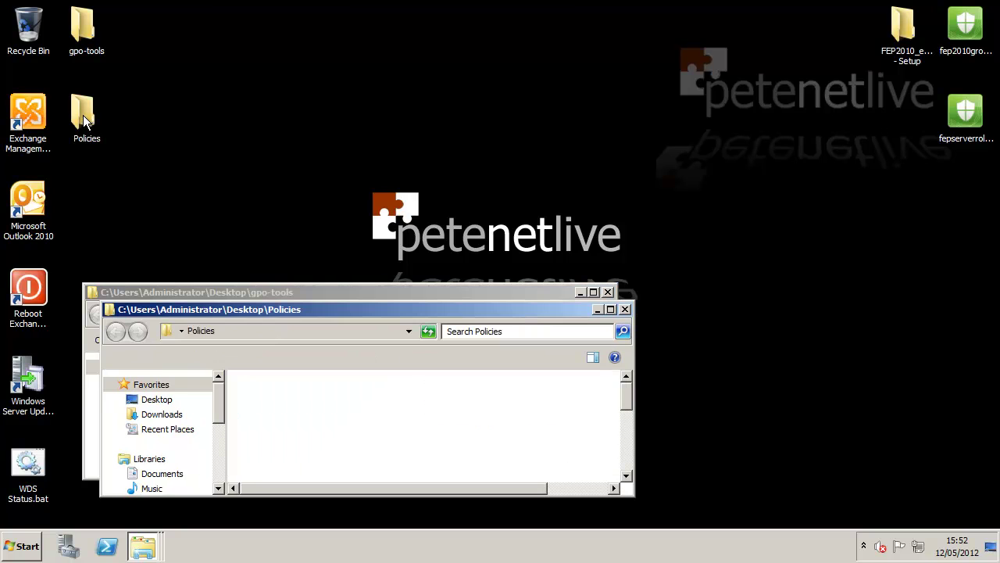
drag(301, 311, 291, 151)
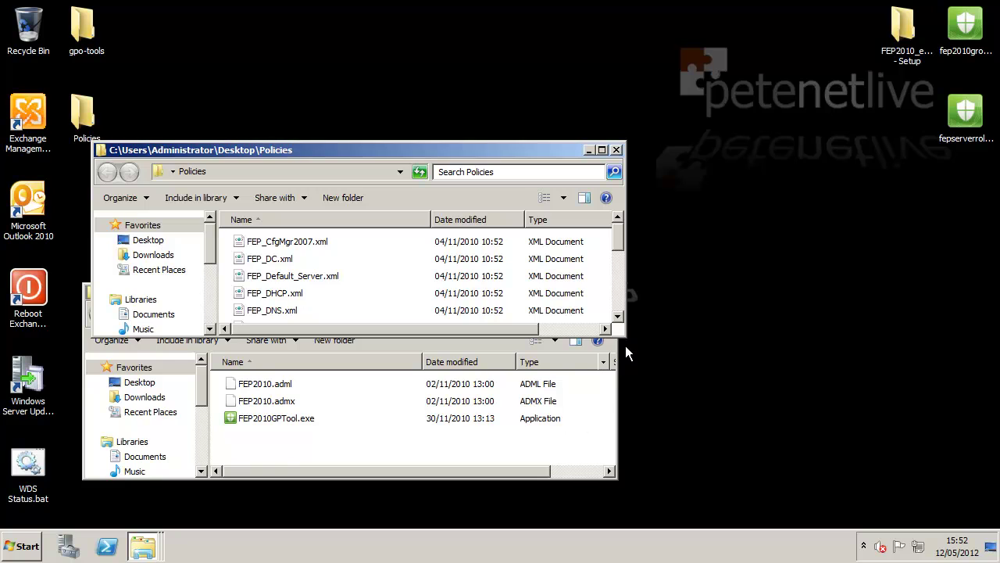
drag(626, 338, 637, 456)
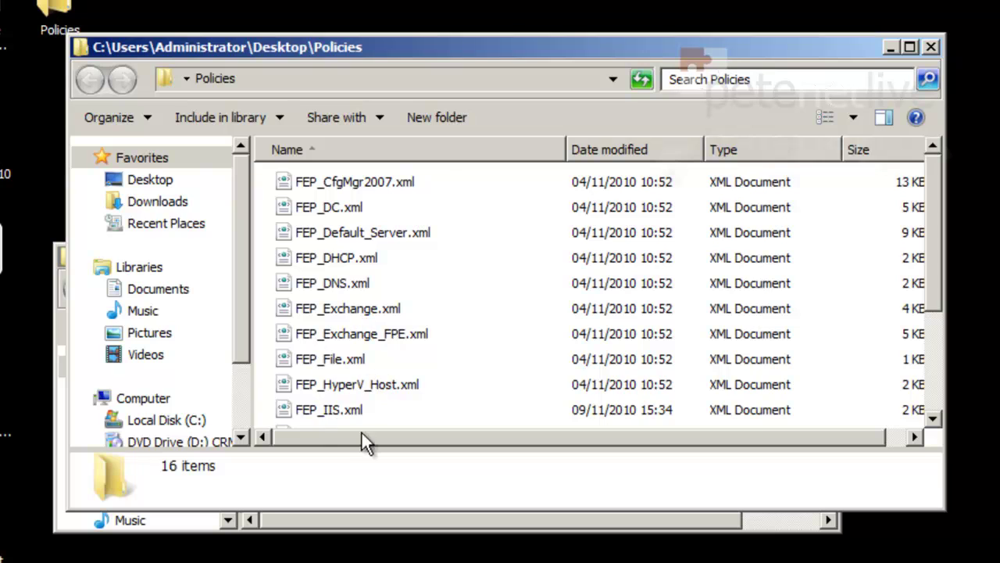
drag(938, 321, 938, 323)
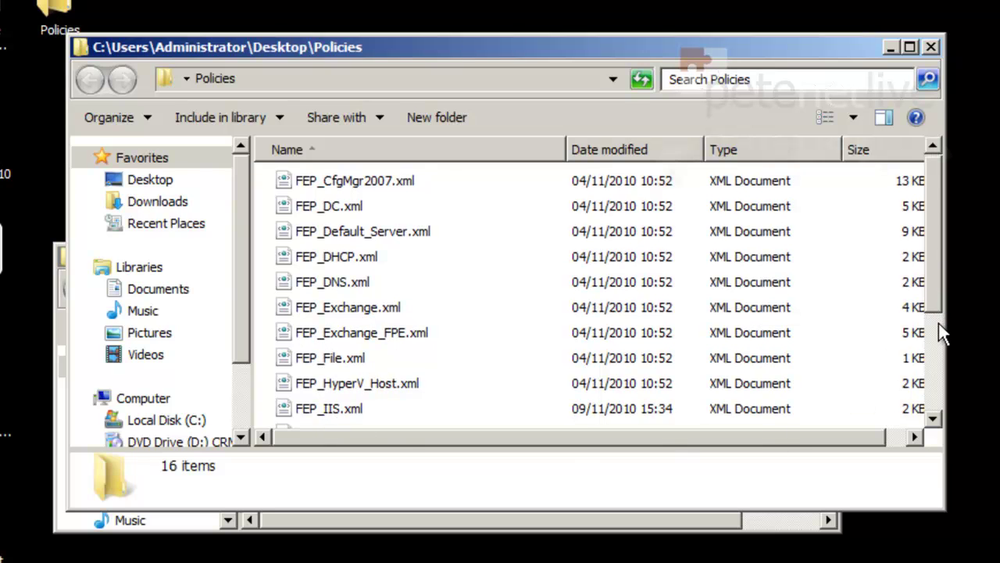
scroll(938, 344, down, 1)
scroll(940, 360, down, 1)
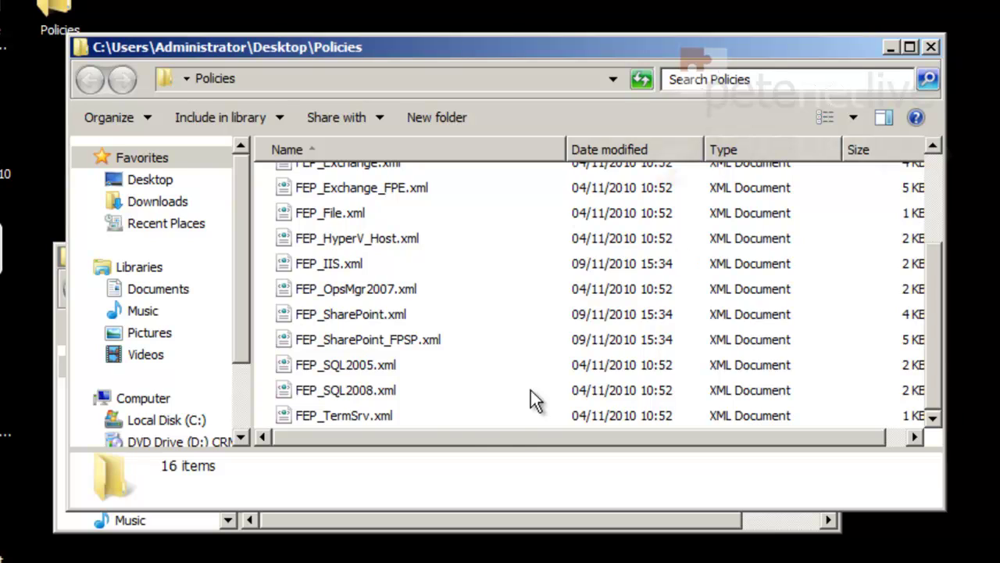
click(931, 48)
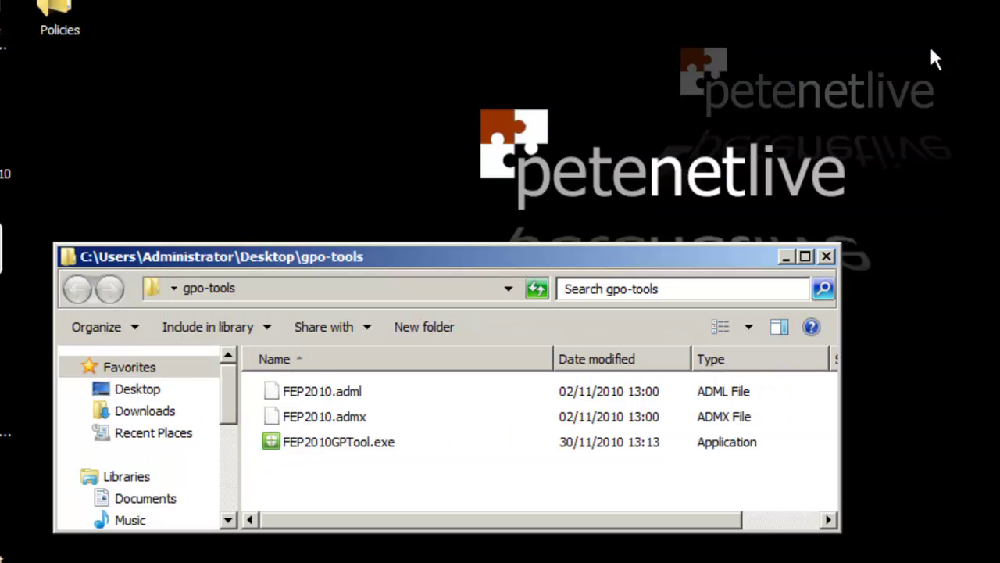
Launch the FEP 2010 Group Policy Tool targeting the FEP-Policy GPO on domaina.com.
double_click(316, 439)
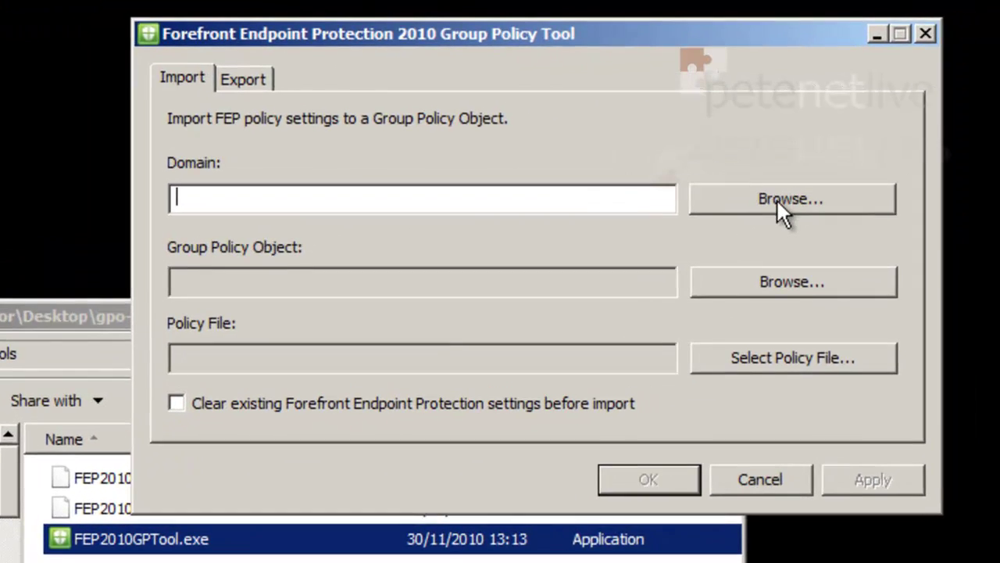
click(871, 162)
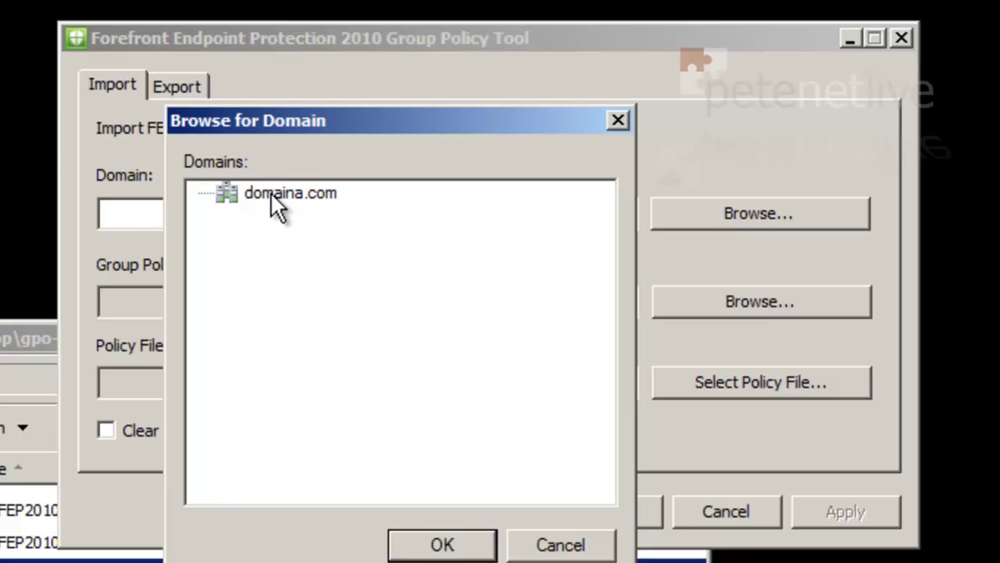
click(272, 195)
click(411, 540)
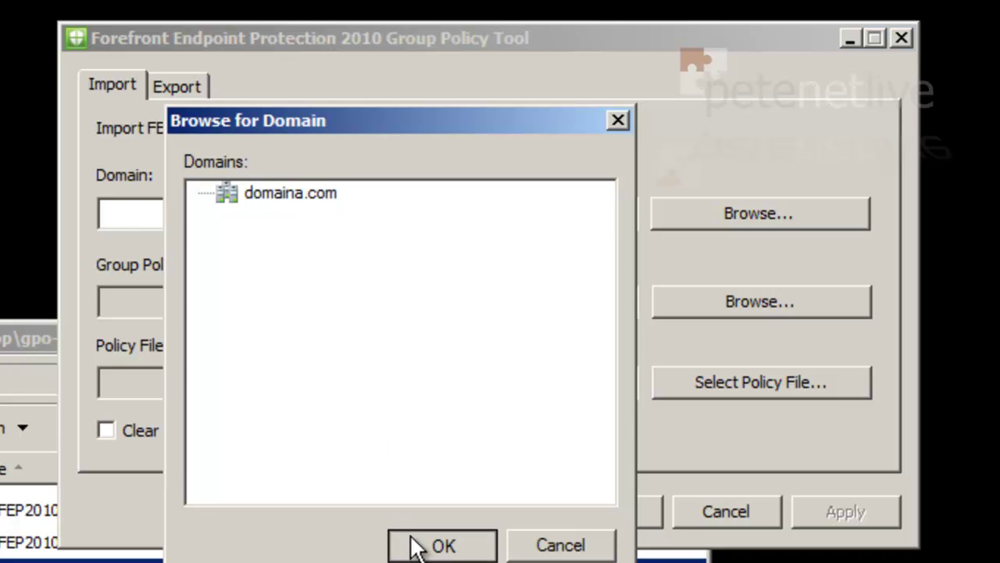
click(779, 302)
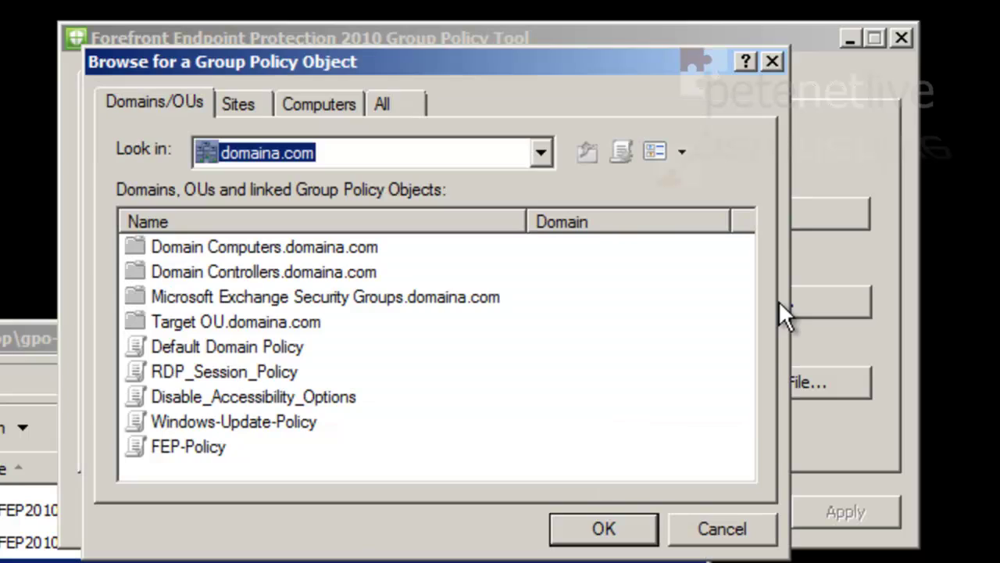
click(210, 448)
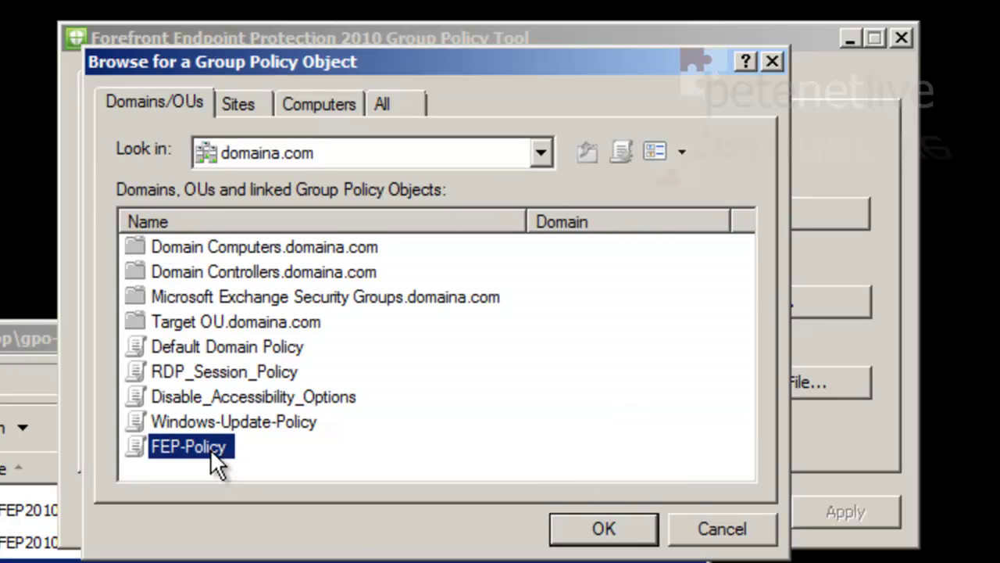
click(618, 523)
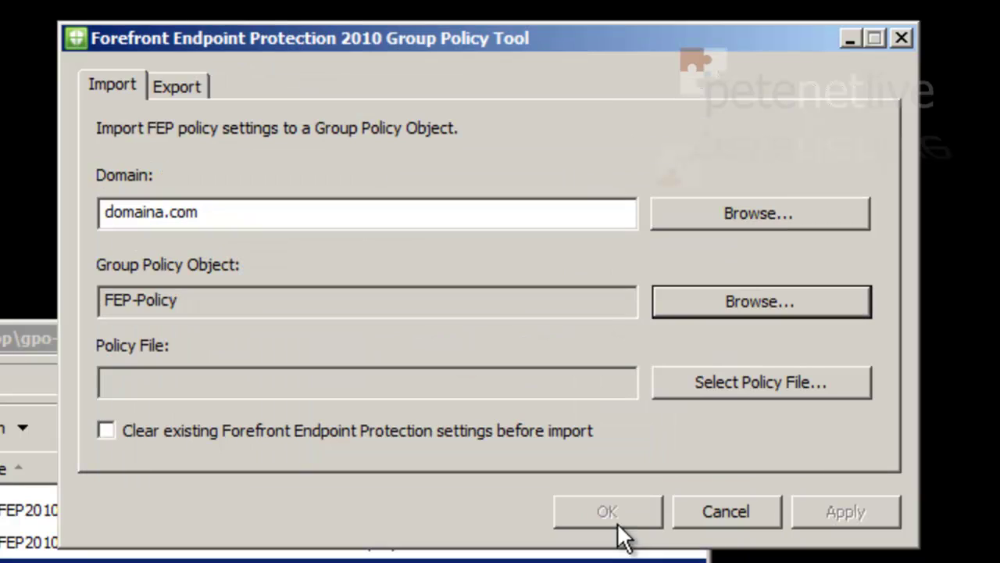
Choose Desktop\Policies\FEP_DHCP.xml as the policy file, then cancel out of the tool.
click(739, 387)
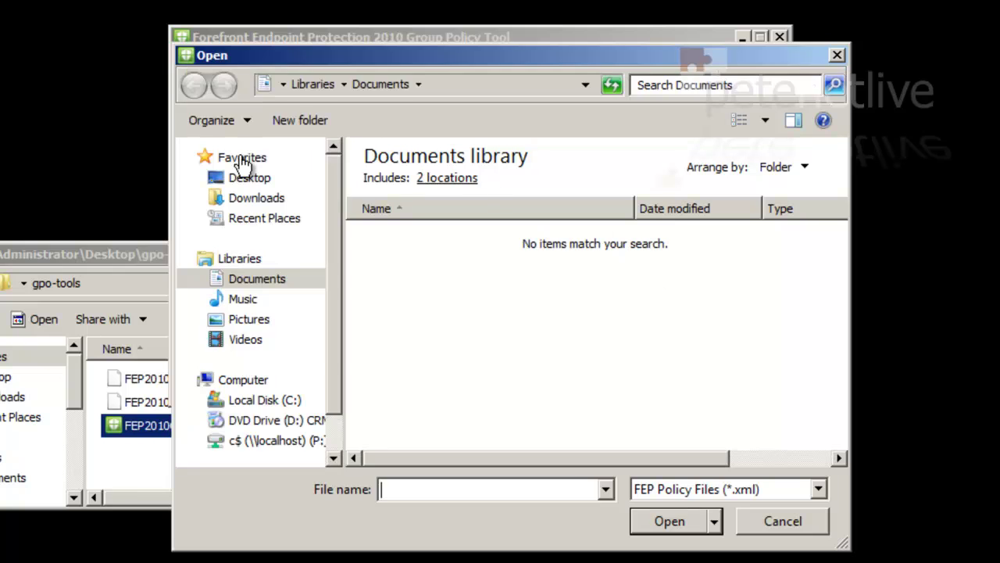
click(243, 178)
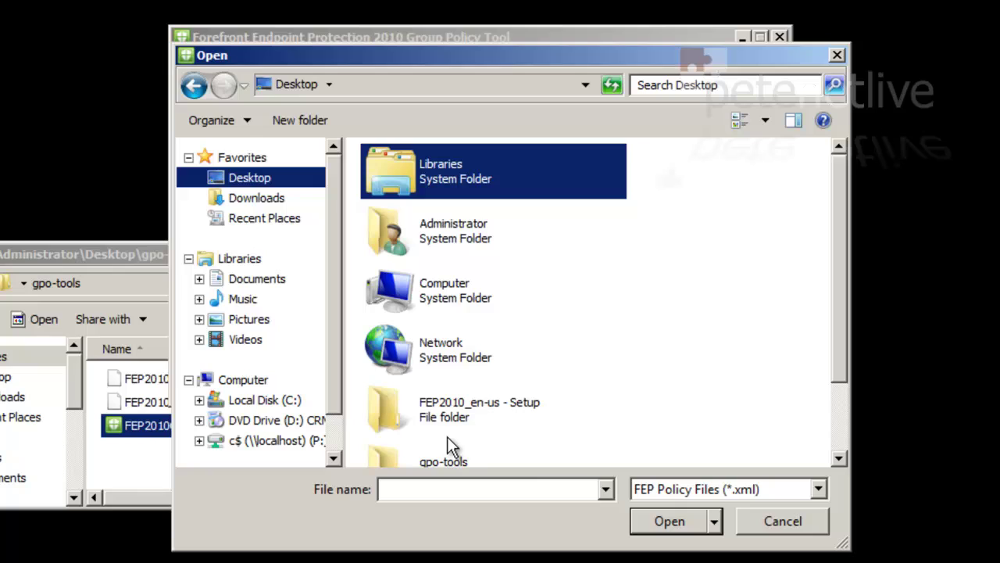
click(838, 421)
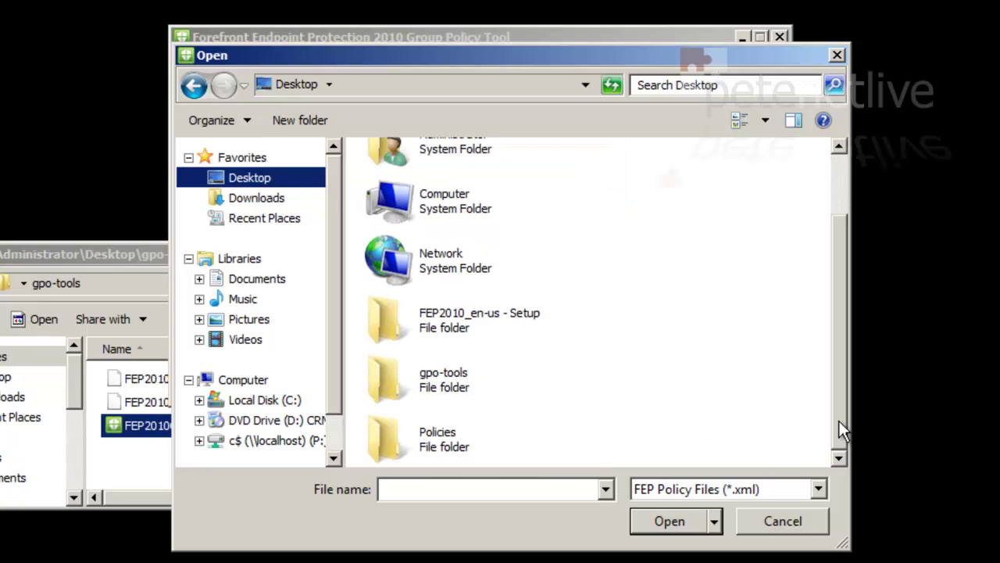
click(375, 443)
double_click(375, 436)
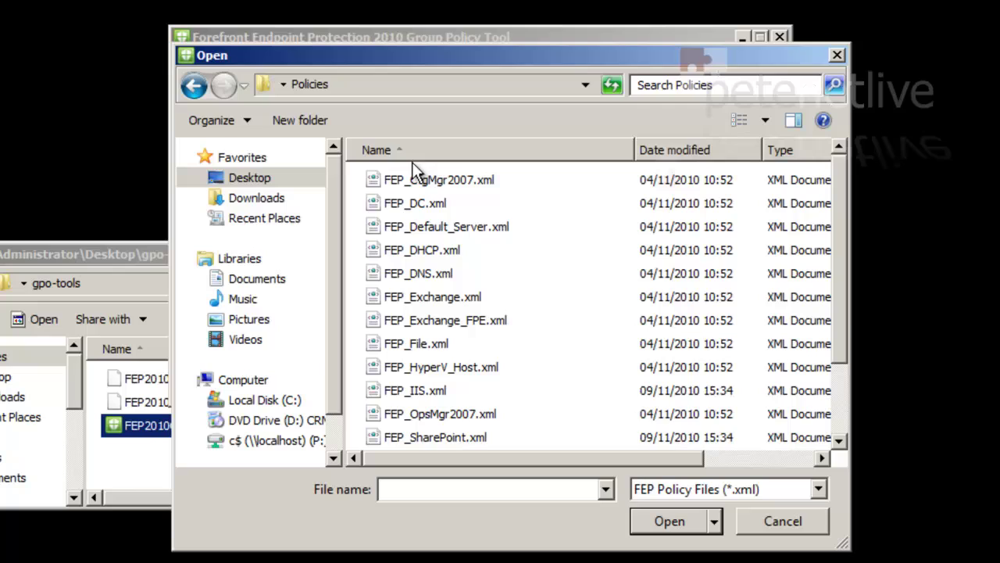
click(394, 251)
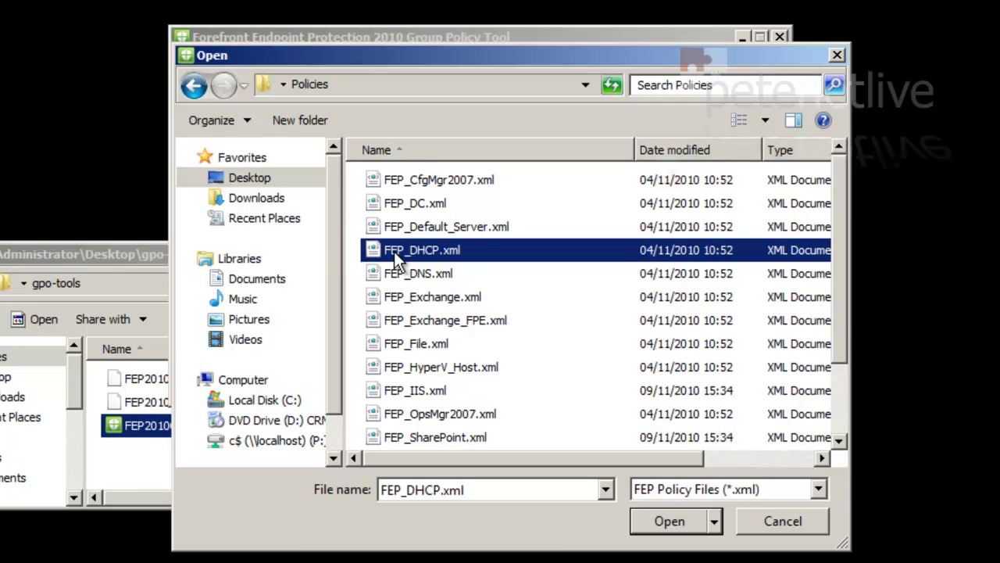
click(666, 521)
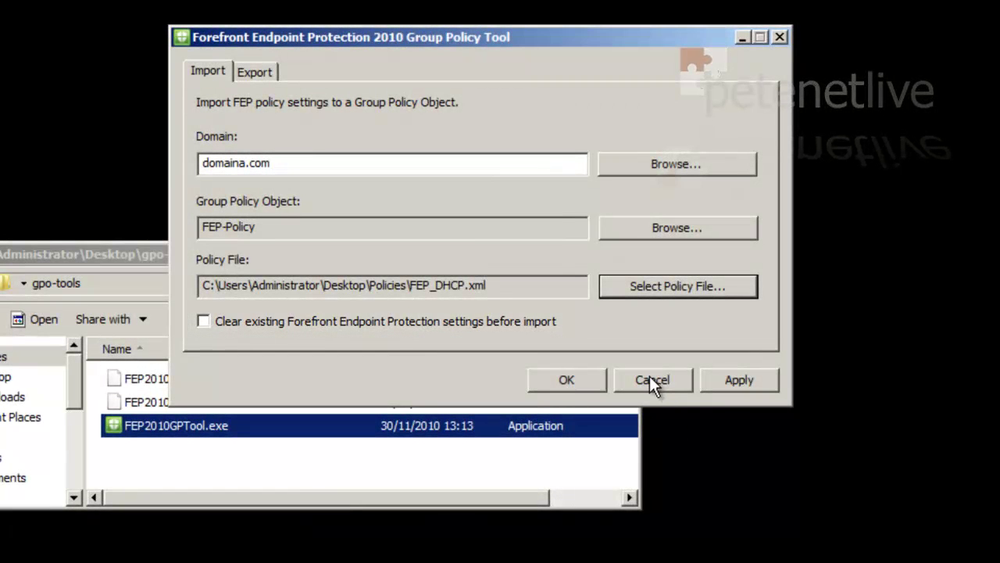
click(649, 375)
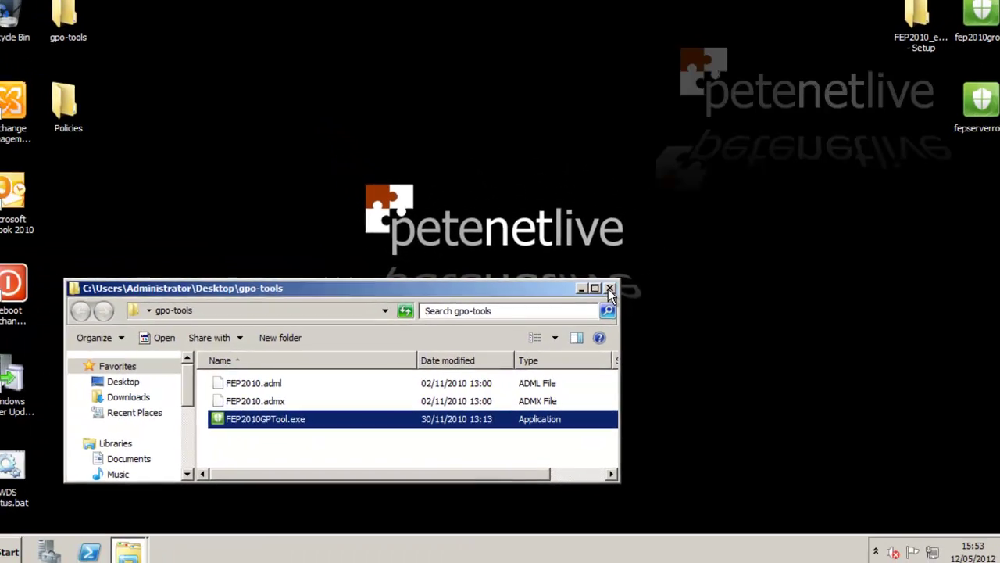
Close gpo-tools, start WSUS as administrator, and open Products and Classifications options.
click(610, 288)
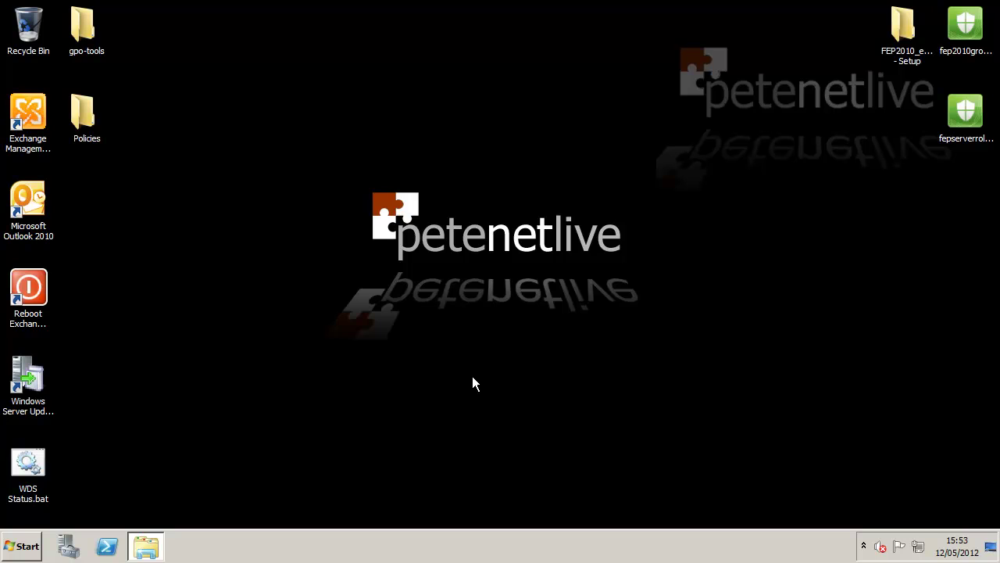
right_click(20, 380)
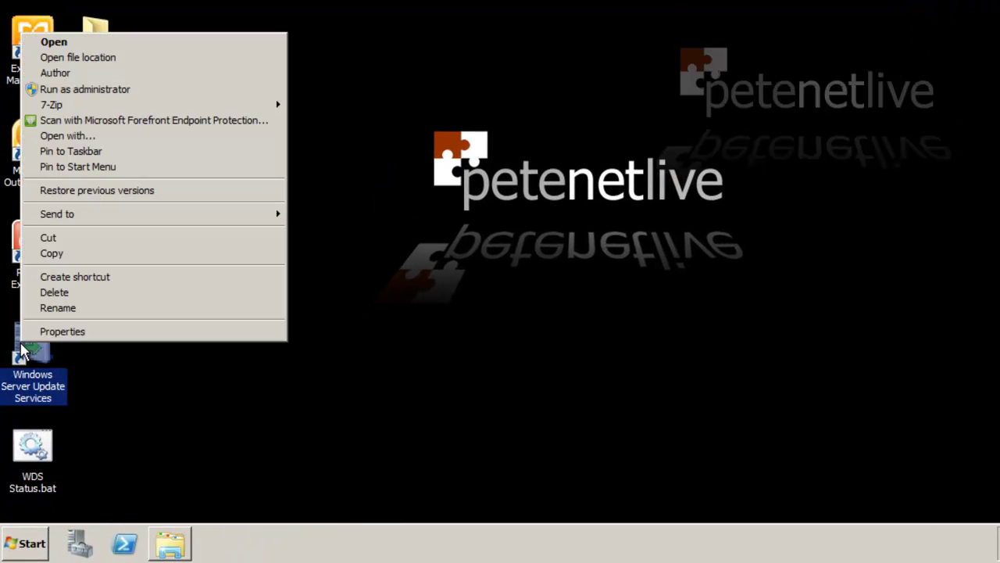
click(81, 91)
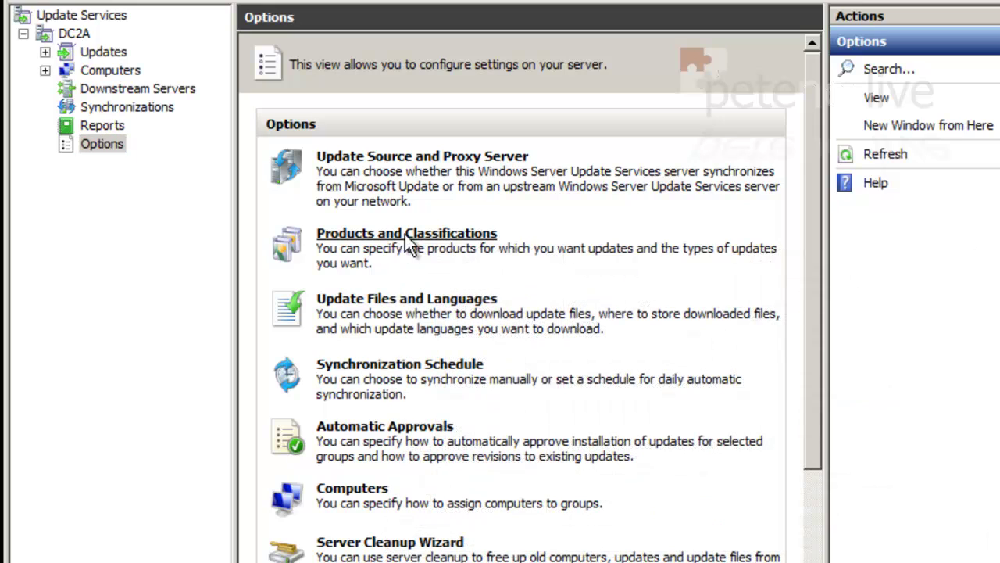
click(406, 235)
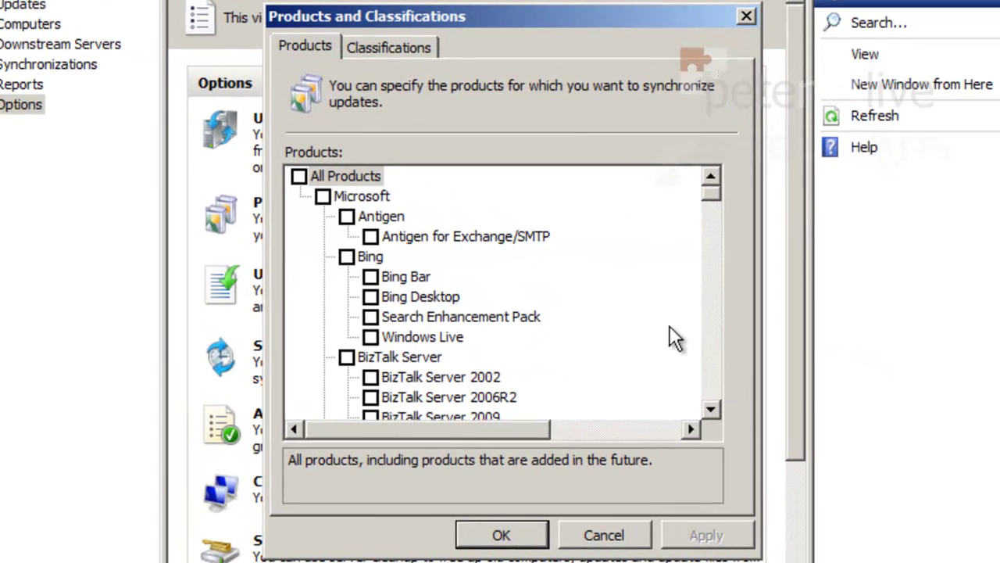
click(712, 370)
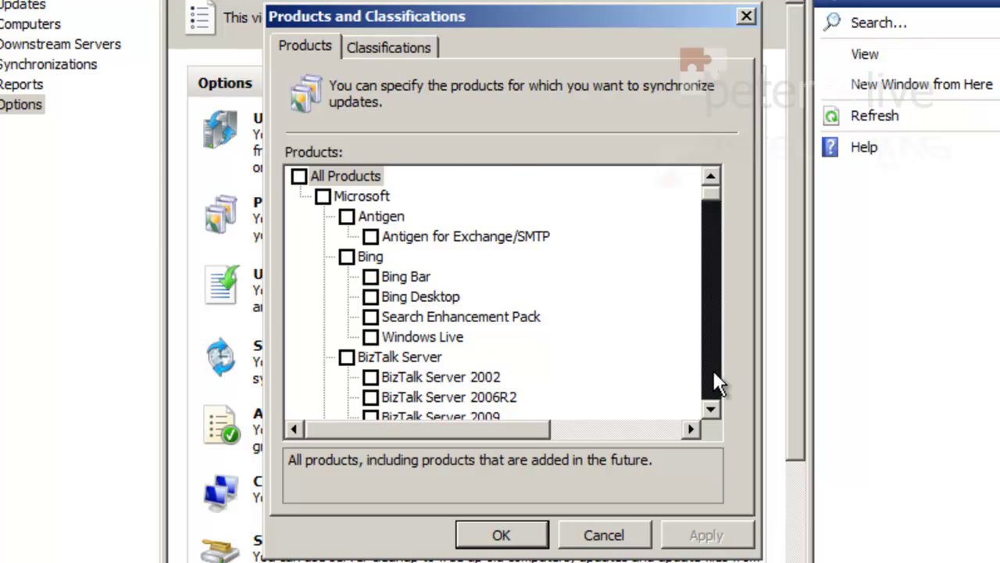
click(713, 370)
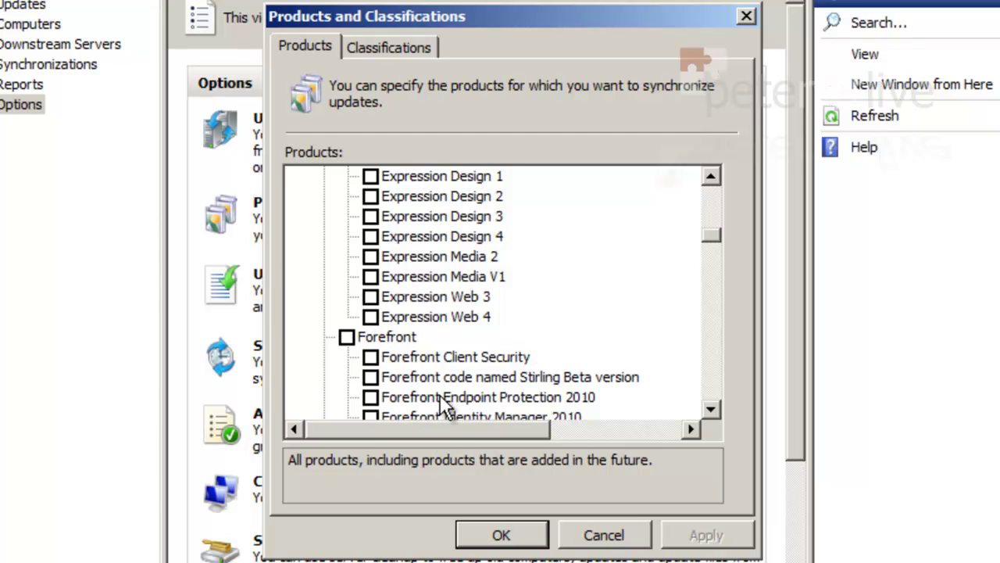
Tick Forefront Endpoint Protection 2010 as a synchronized product, save it, and close WSUS.
click(372, 399)
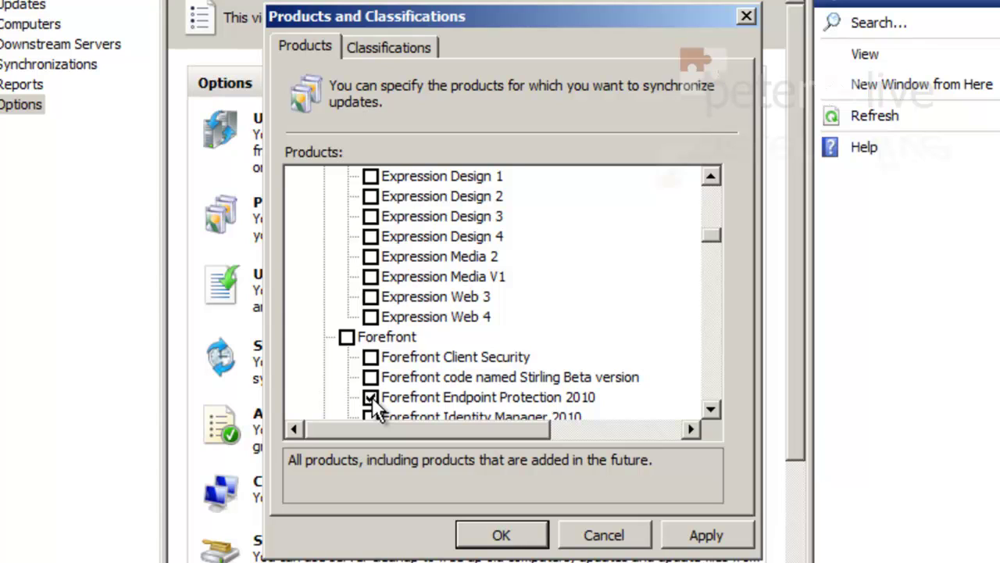
click(712, 410)
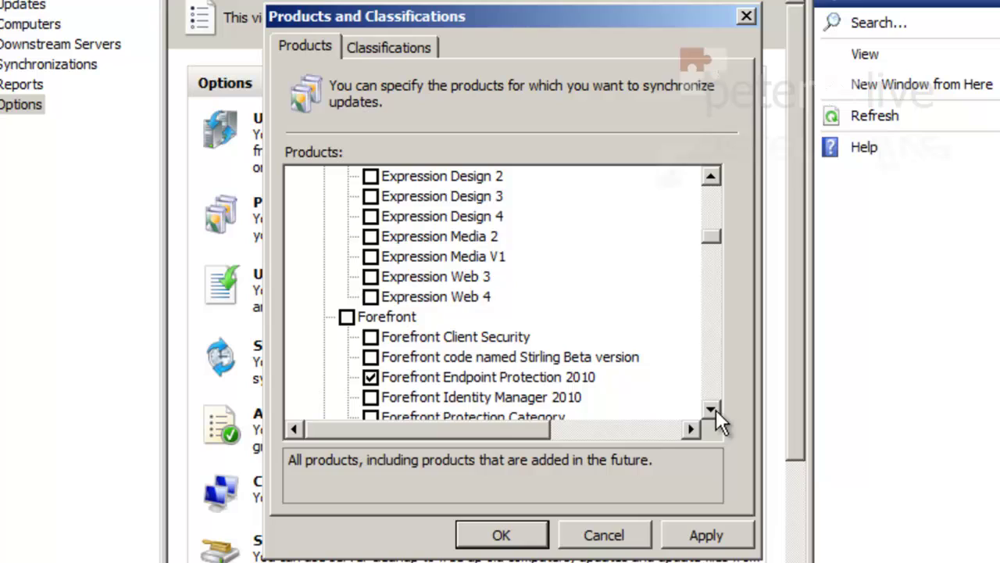
click(713, 410)
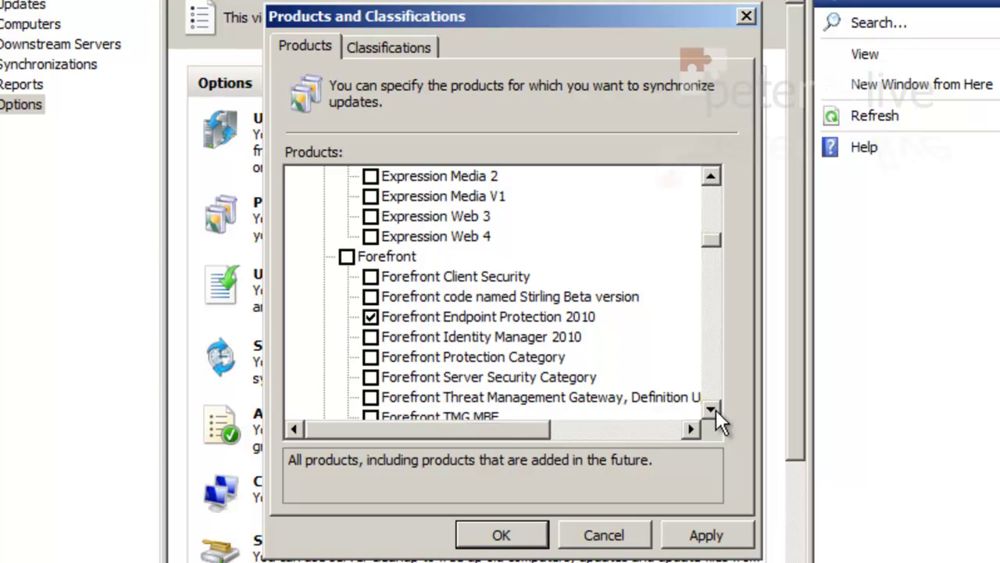
click(712, 410)
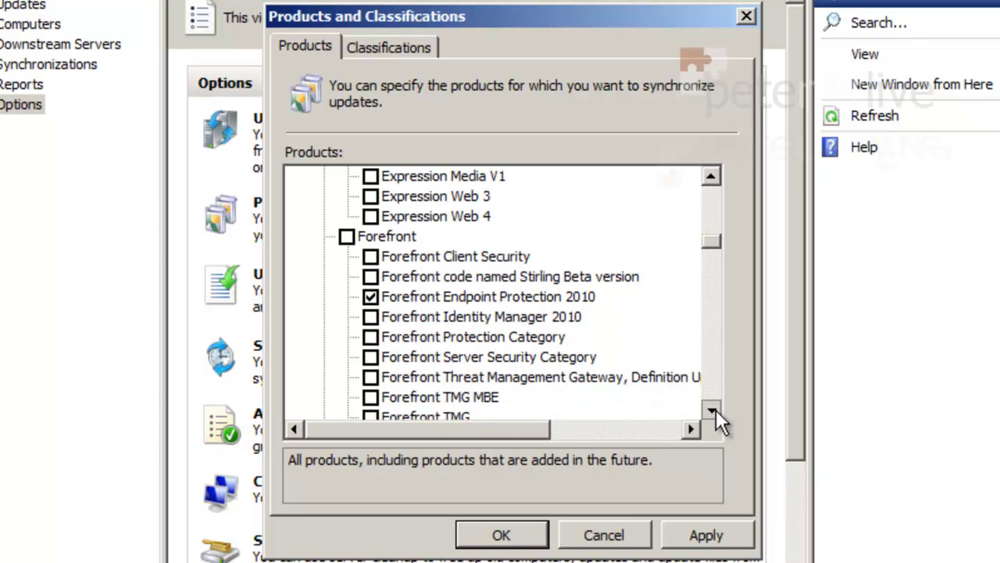
click(712, 409)
click(713, 409)
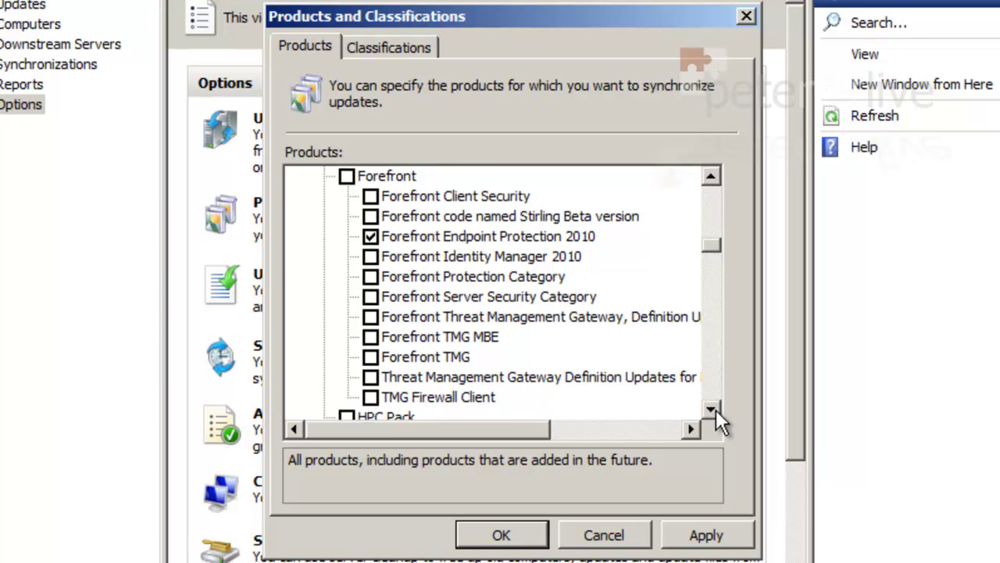
click(713, 410)
click(712, 410)
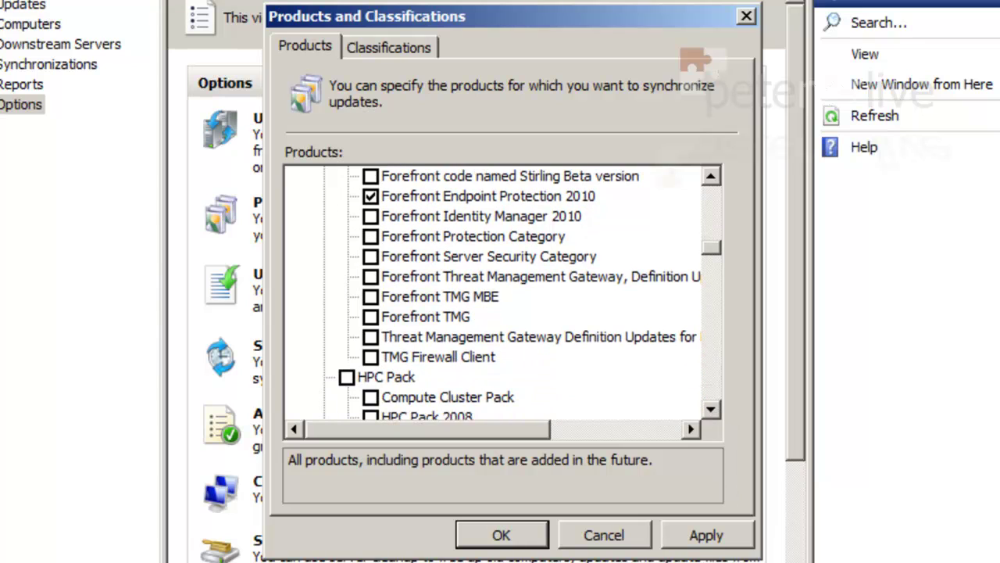
click(701, 537)
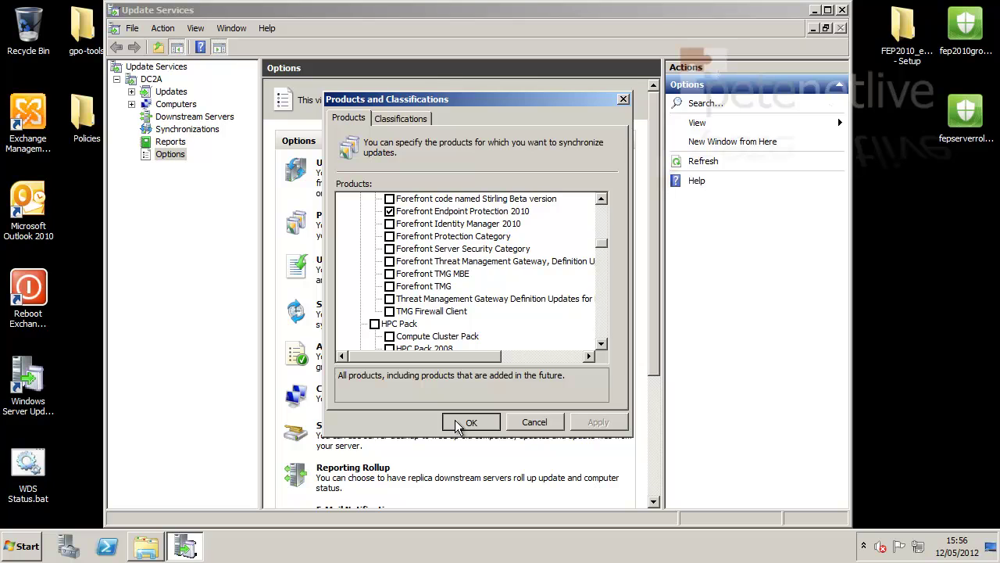
click(456, 421)
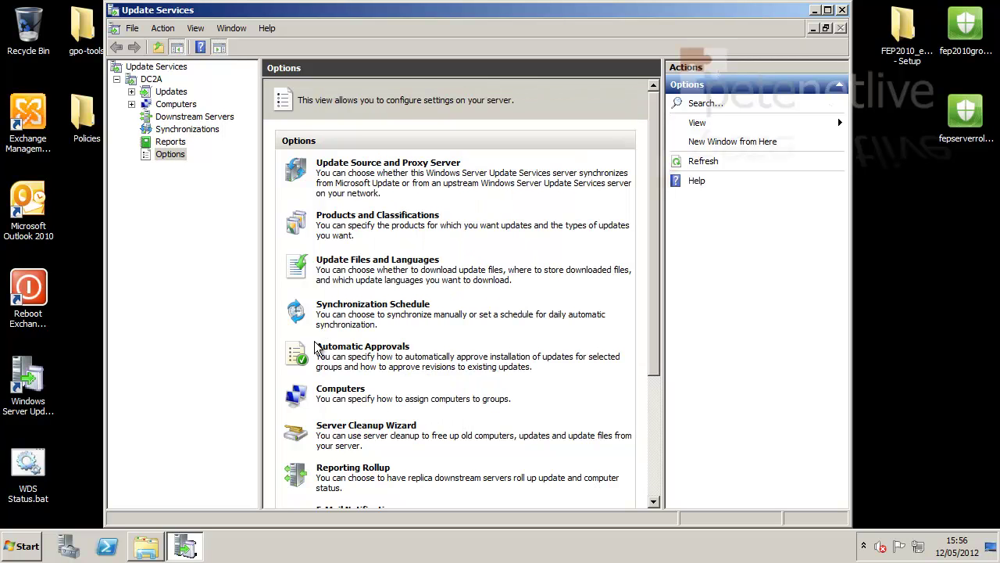
click(843, 11)
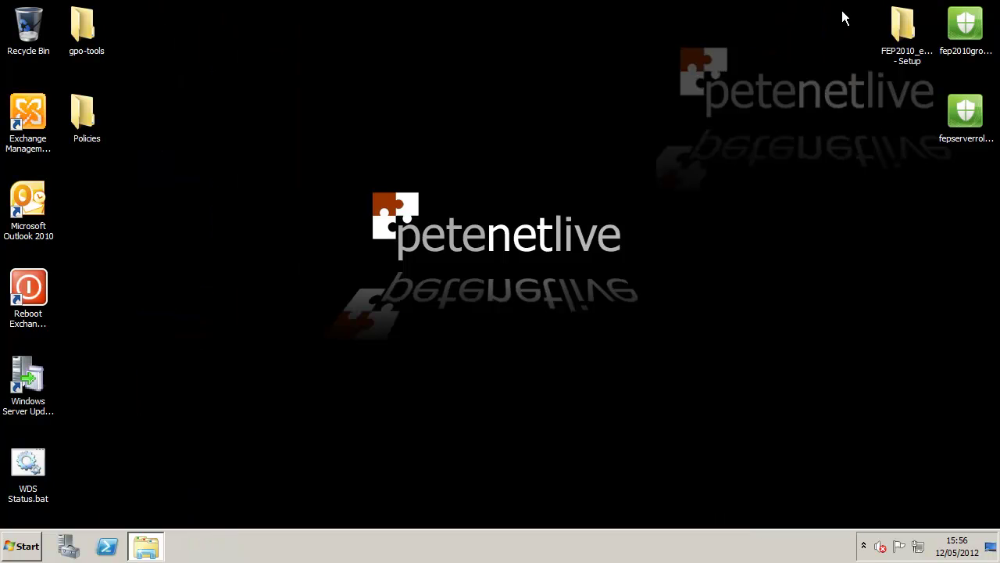